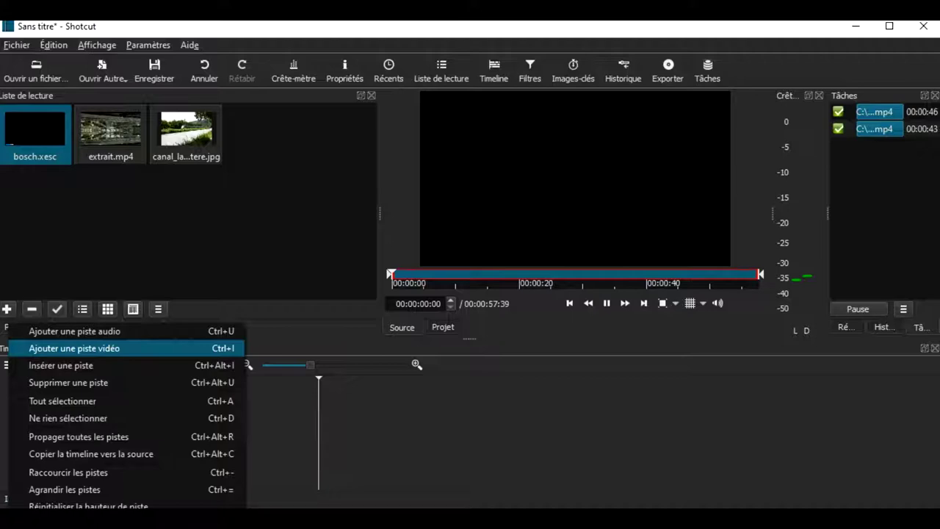
Add a video track and place canal_lamagistere.jpg at its very start, leaving no gap before the clip
left_click(74, 348)
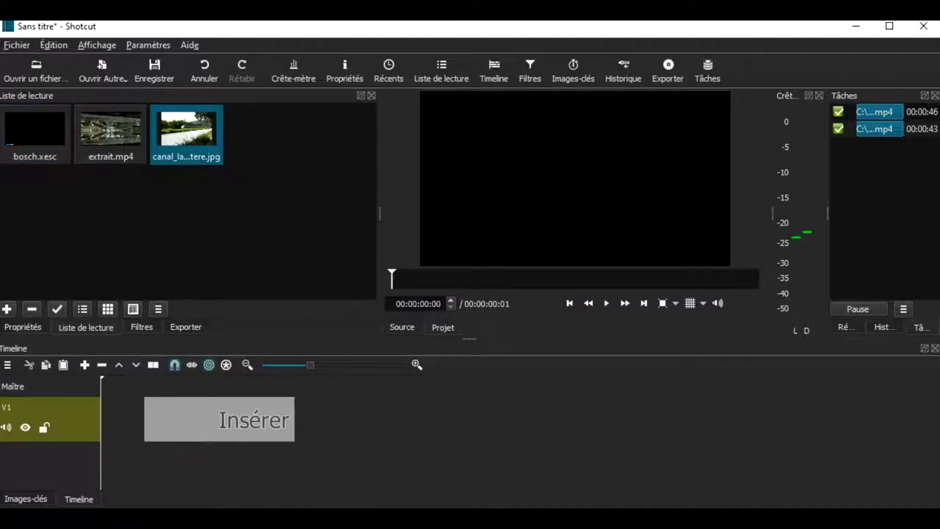
left_click_drag(186, 132, 146, 419)
right_click(122, 414)
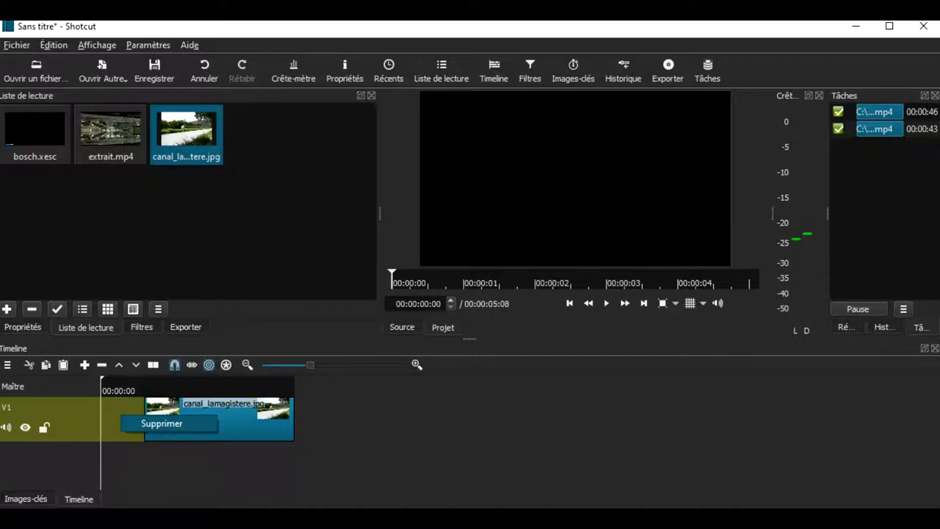
left_click(163, 424)
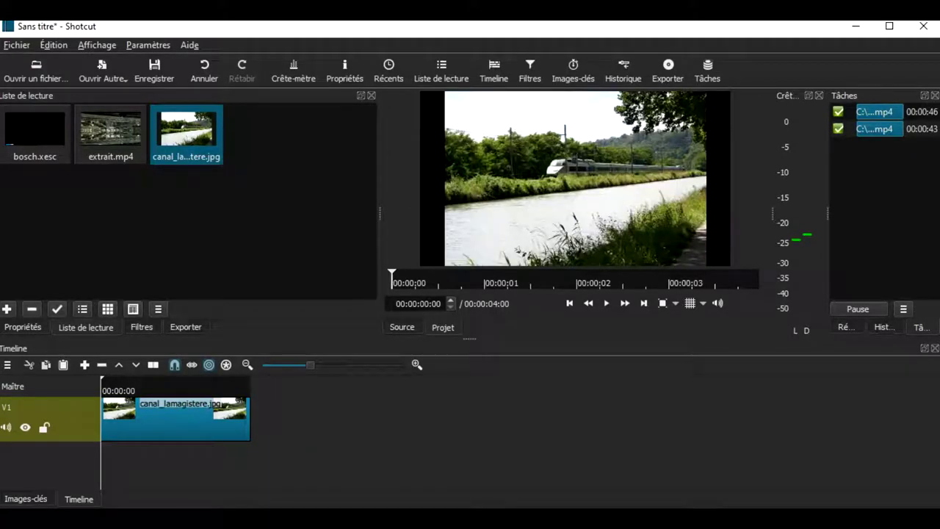
Apply the Miroir video filter to the canal_lamagistere.jpg clip on track V1
left_click(179, 387)
left_click_drag(180, 422, 176, 422)
left_click(141, 327)
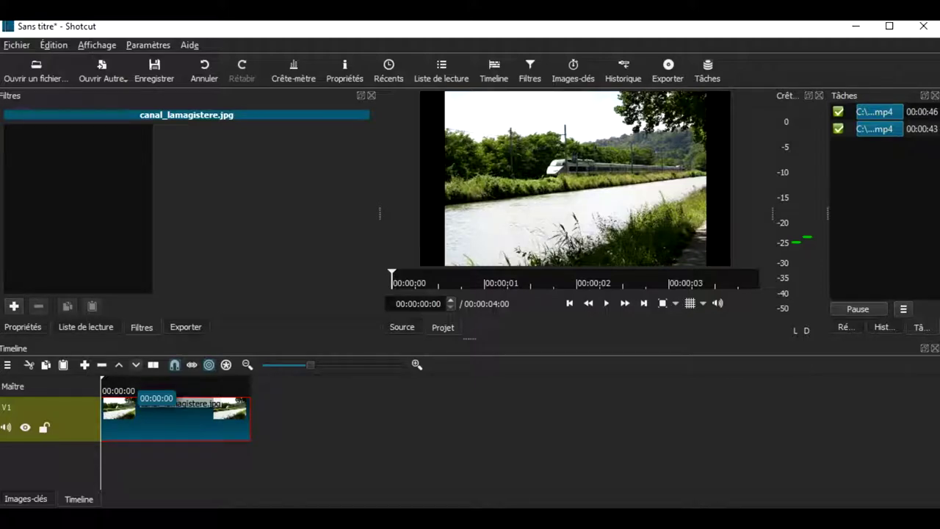
left_click(14, 306)
left_click(95, 153)
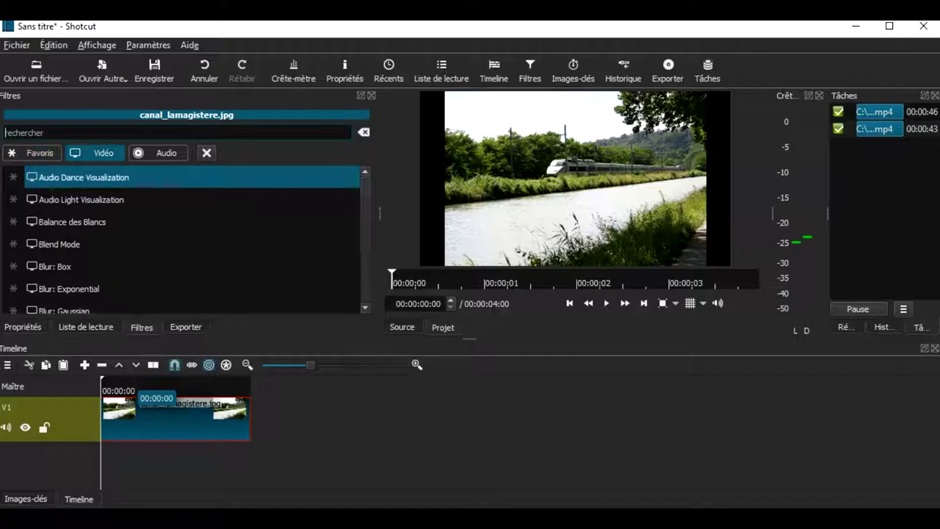
scroll(183, 199, "down", 5)
scroll(73, 238, "down", 8)
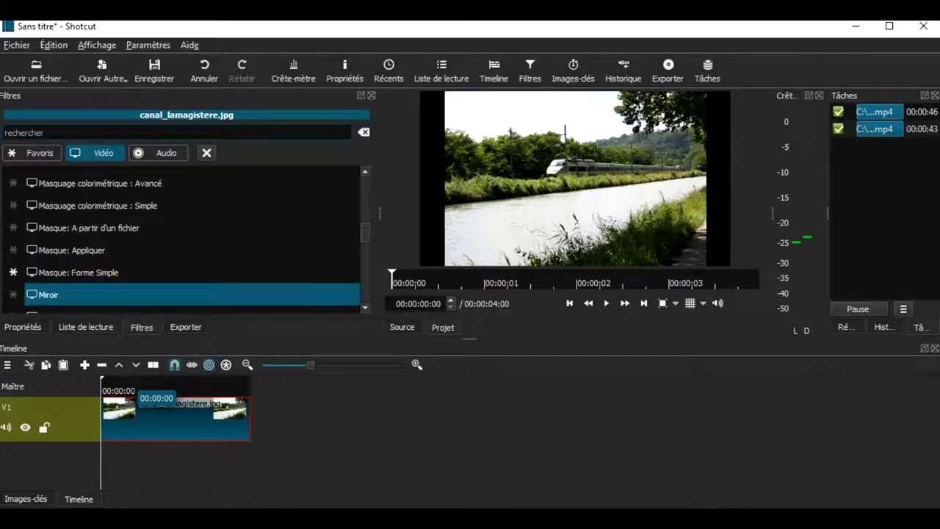
left_click(73, 294)
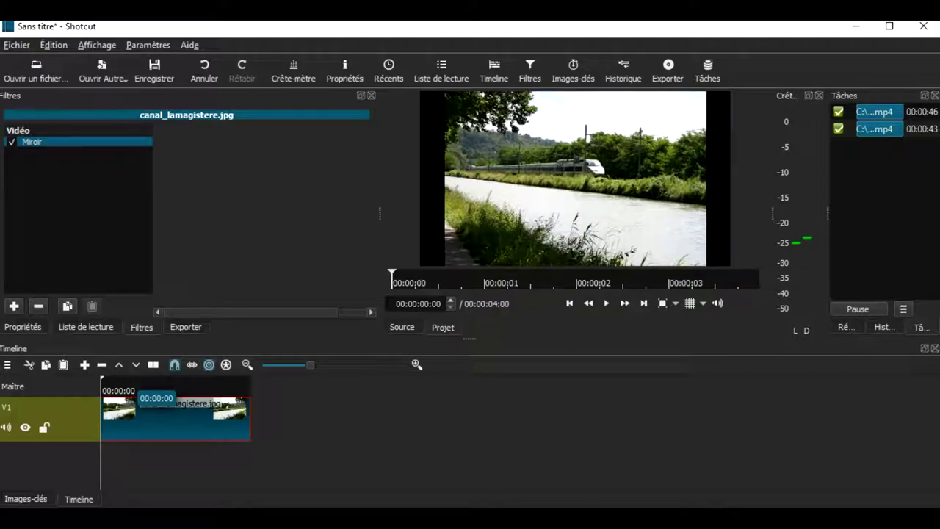
Replace the Miroir filter on the canal_lamagistere.jpg clip with the Retourner video filter
left_click(38, 306)
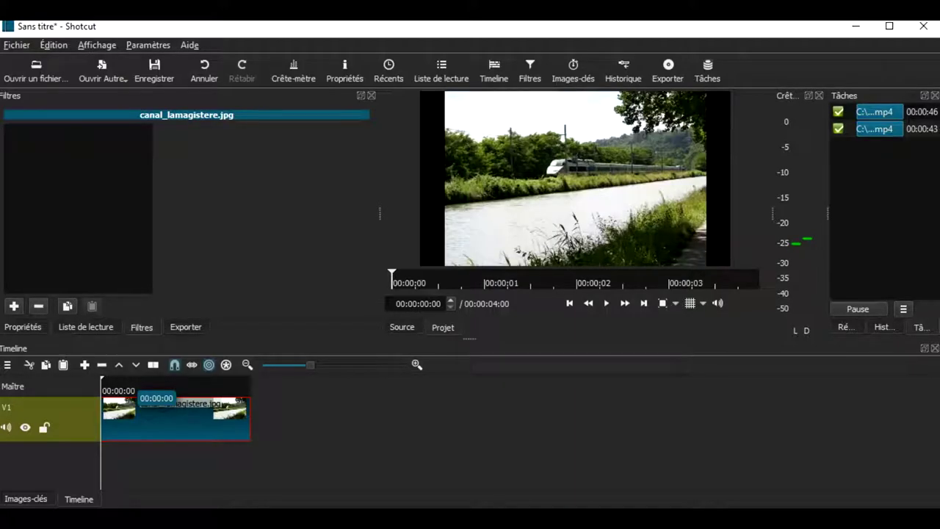
left_click(13, 305)
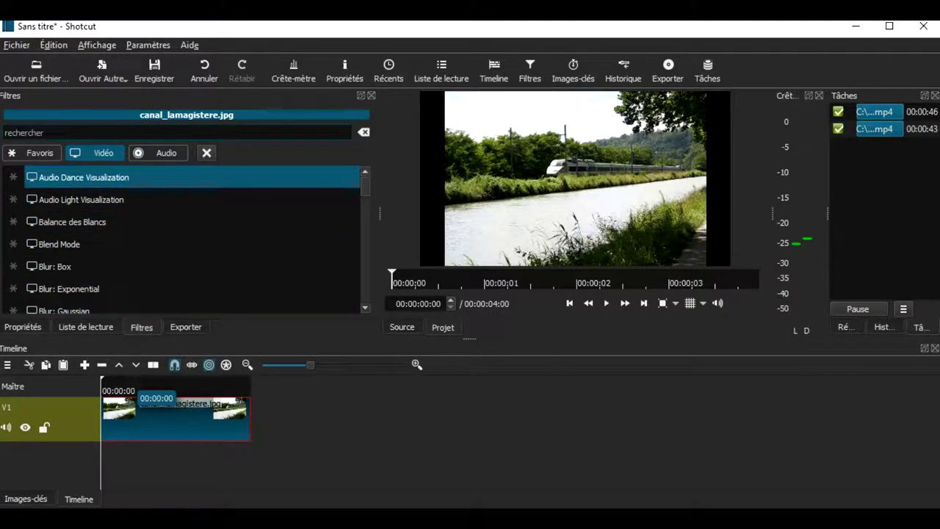
scroll(183, 239, "down", 10)
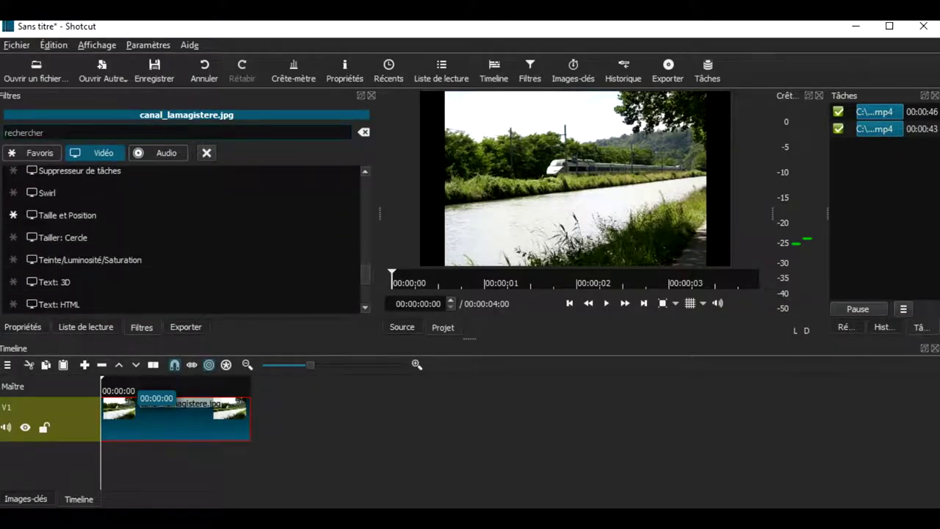
scroll(183, 238, "up", 2)
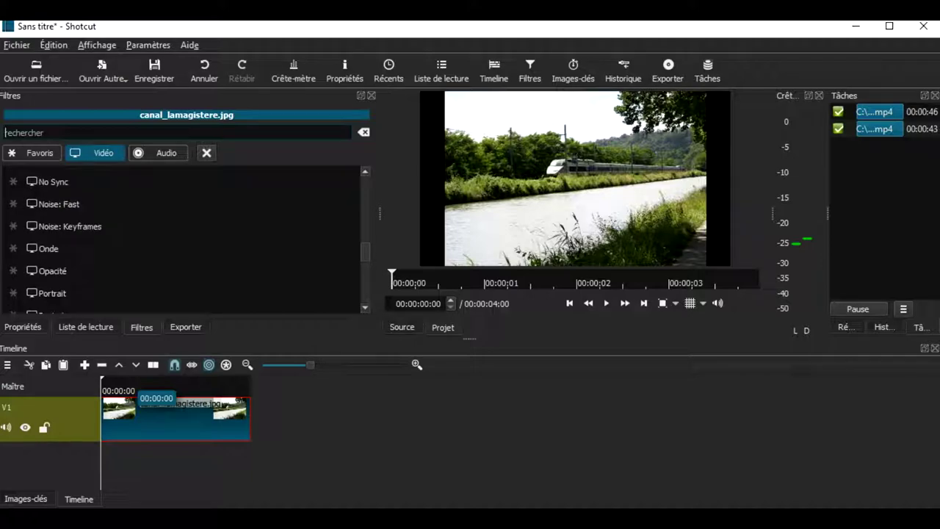
scroll(184, 238, "down", 5)
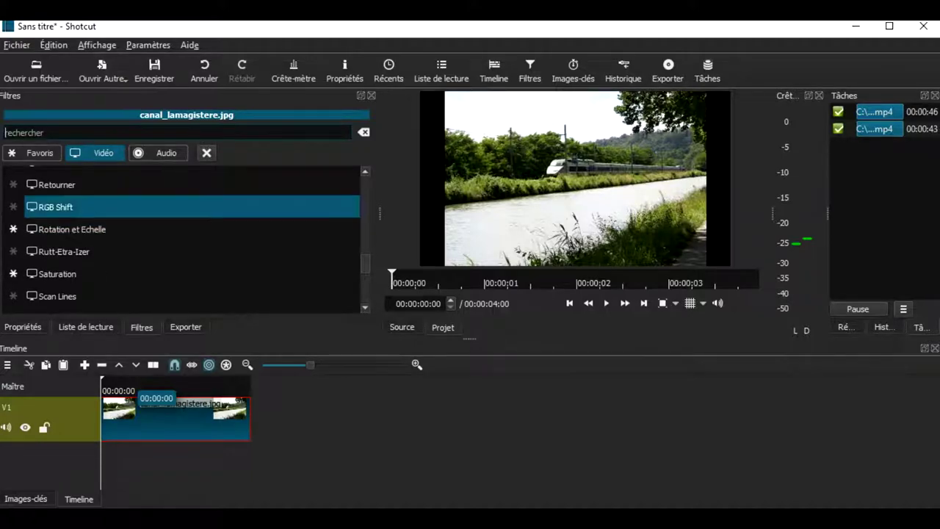
left_click(57, 184)
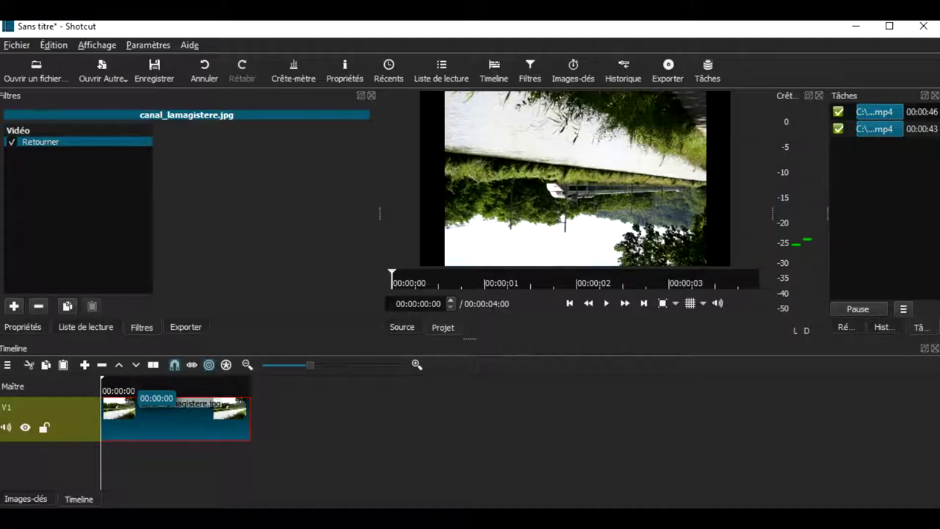
Remove the Retourner filter and replace the image clip on track V1 with extrait.mp4, placed at the track's start
left_click(39, 306)
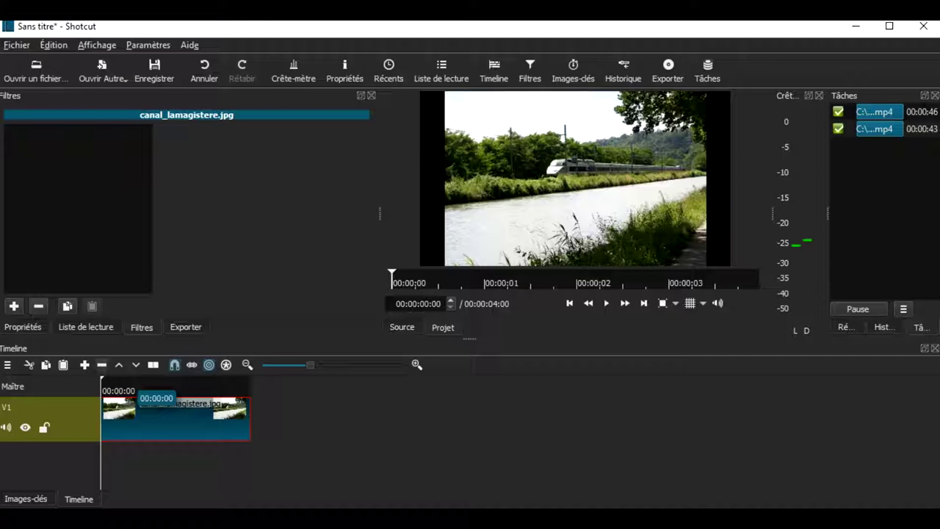
left_click(101, 365)
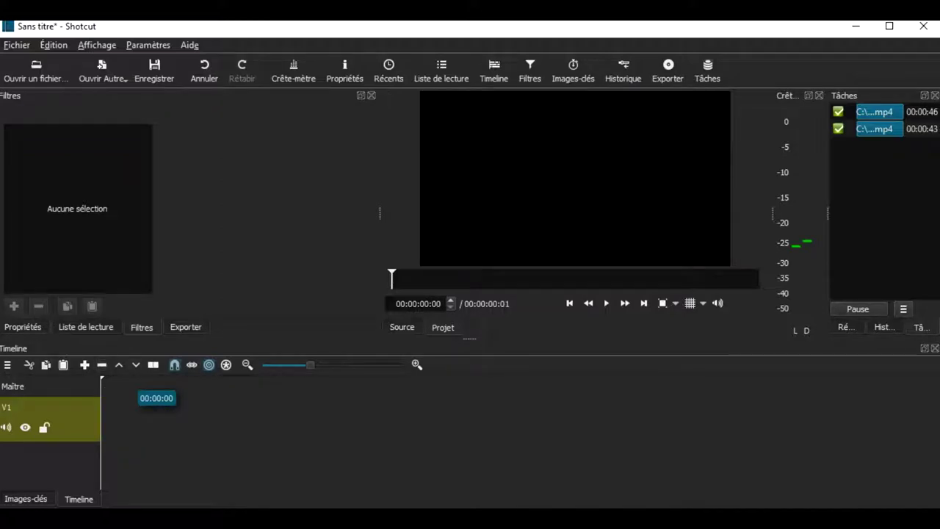
left_click(86, 327)
left_click(111, 134)
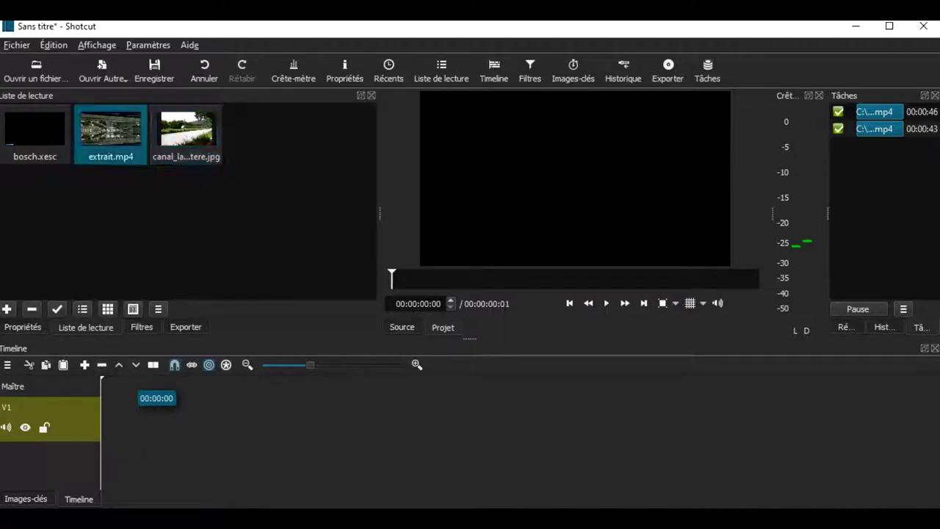
left_click_drag(111, 134, 101, 419)
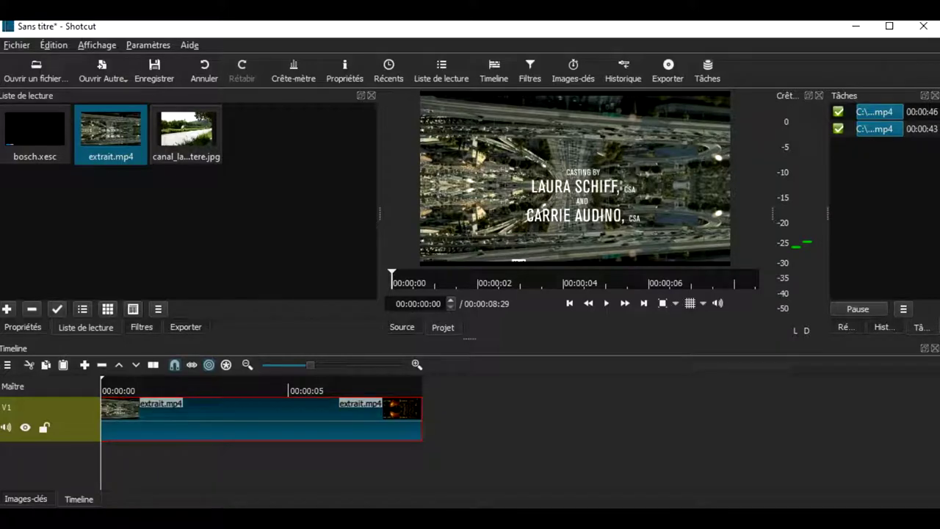
Apply the Retourner video filter to the extrait.mp4 clip and play back the flipped video
left_click(142, 328)
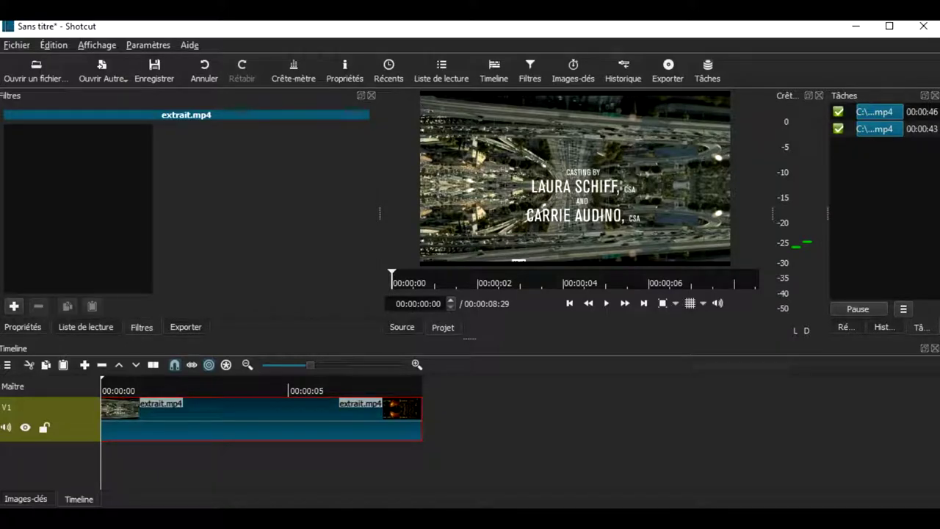
left_click(14, 306)
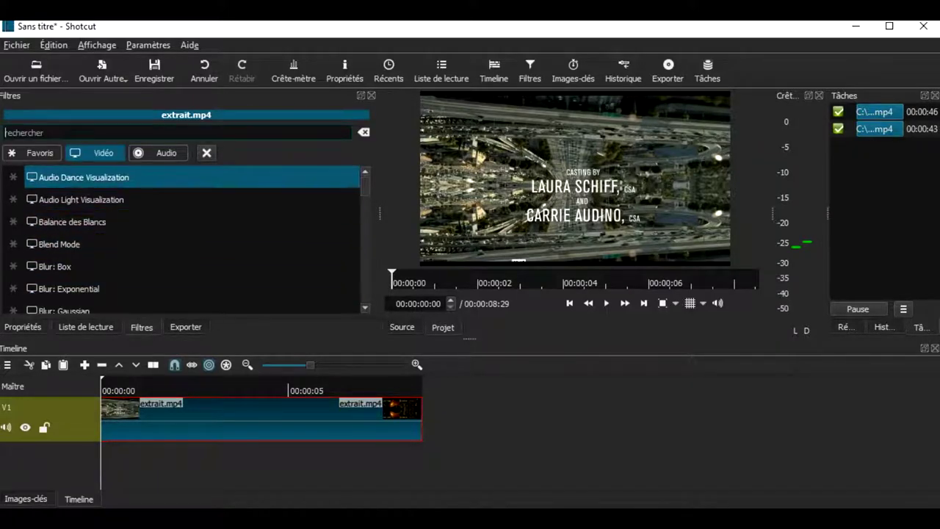
scroll(183, 239, "down", 7)
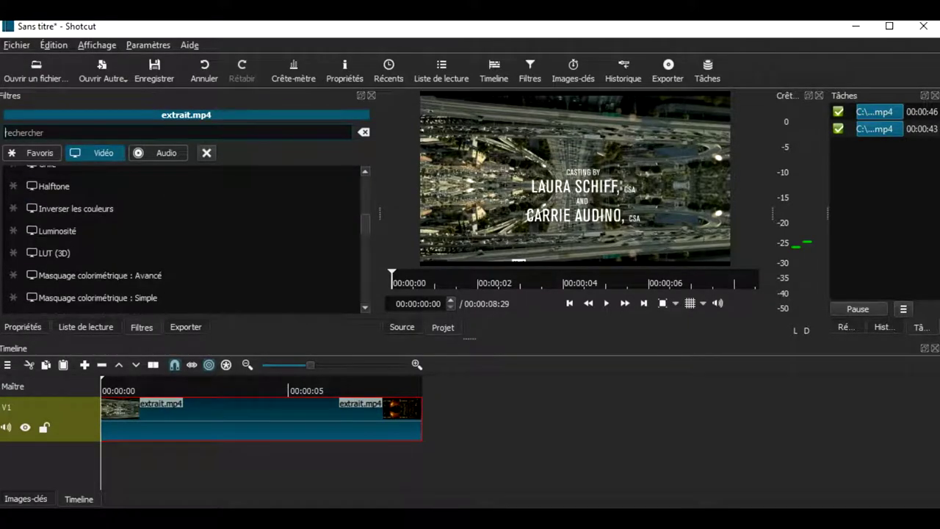
scroll(184, 239, "down", 3)
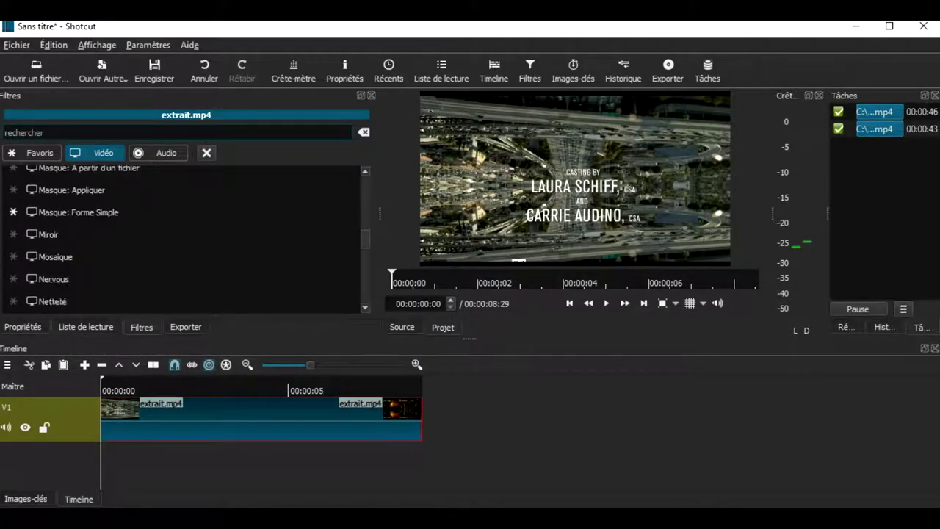
scroll(183, 250, "down", 5)
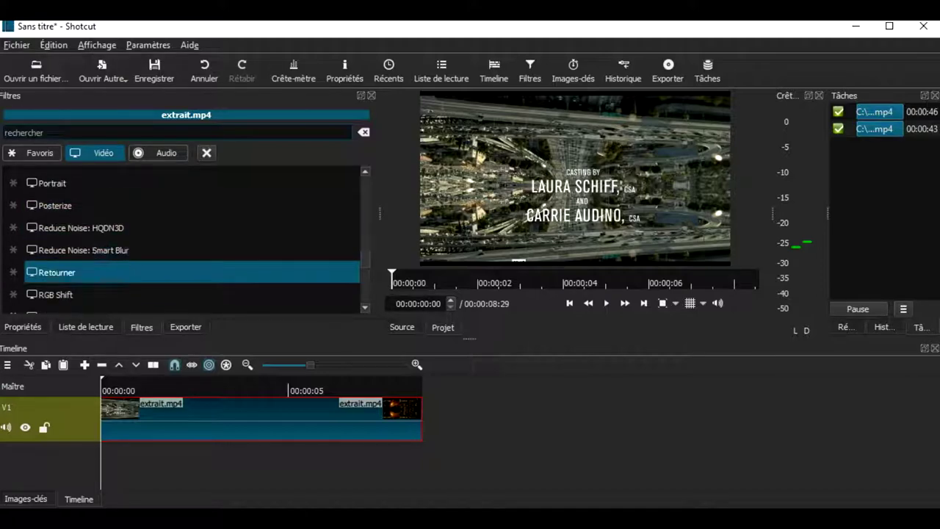
left_click(58, 272)
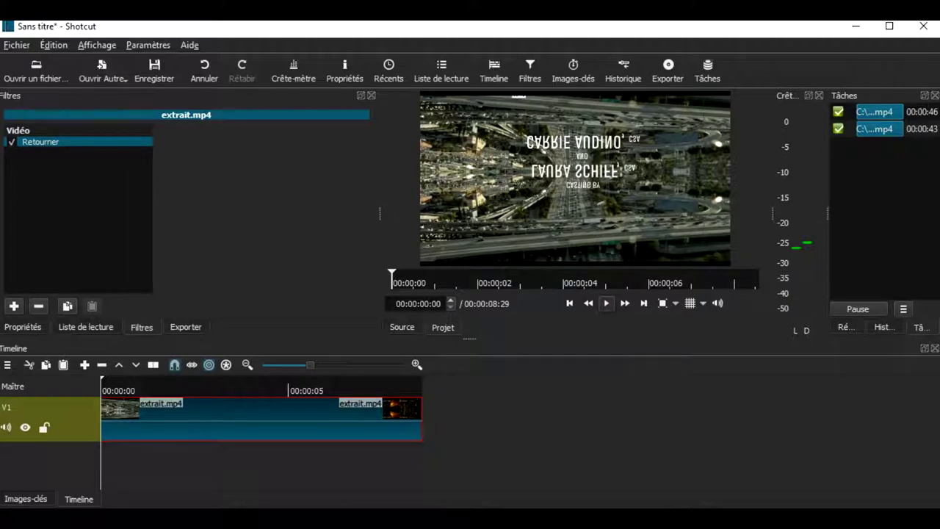
left_click(606, 303)
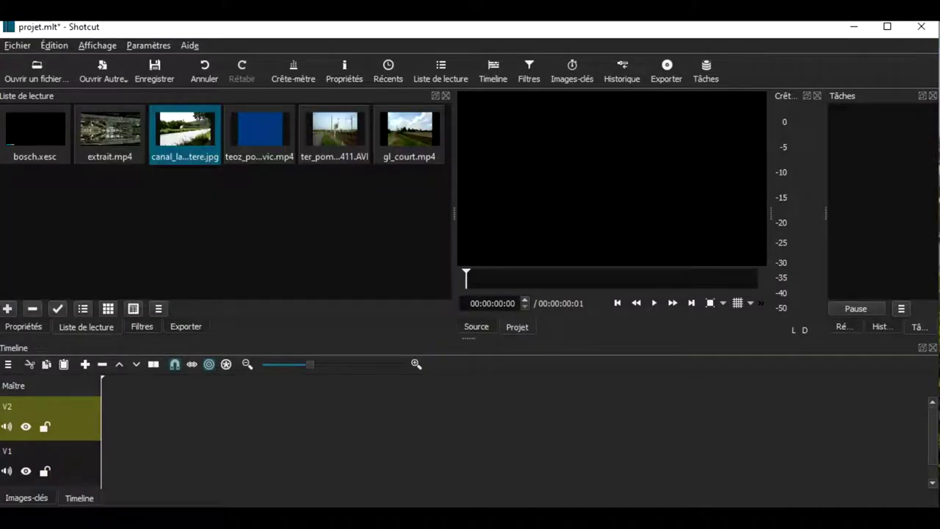
Place canal_lamagistere.jpg on track V2 and remove the gap before it so the clip starts at 00:00:00
left_click_drag(185, 132, 162, 418)
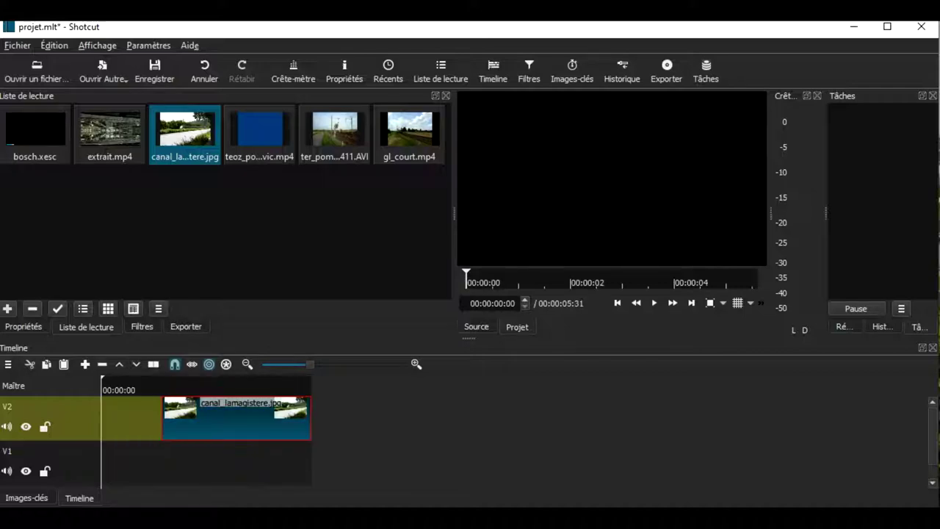
right_click(122, 412)
left_click(164, 422)
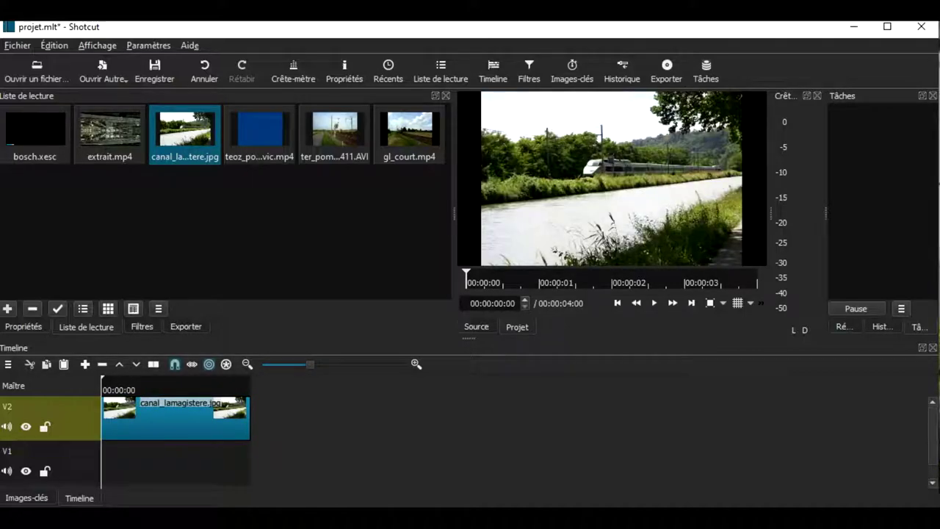
Add the Taille et Position filter to the canal_lamagistere.jpg clip, with Remplissage sizing mode and Centre horizontal adjustment
left_click(169, 424)
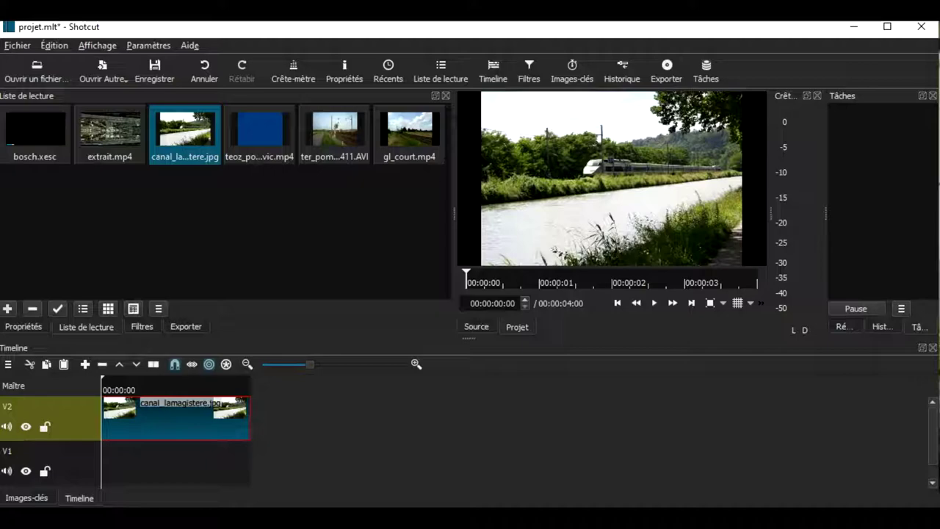
left_click(142, 327)
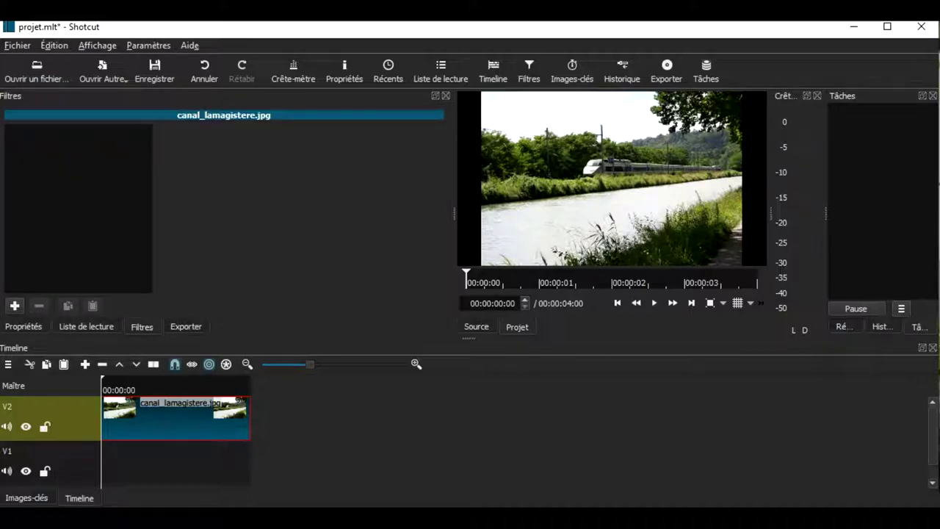
left_click(14, 305)
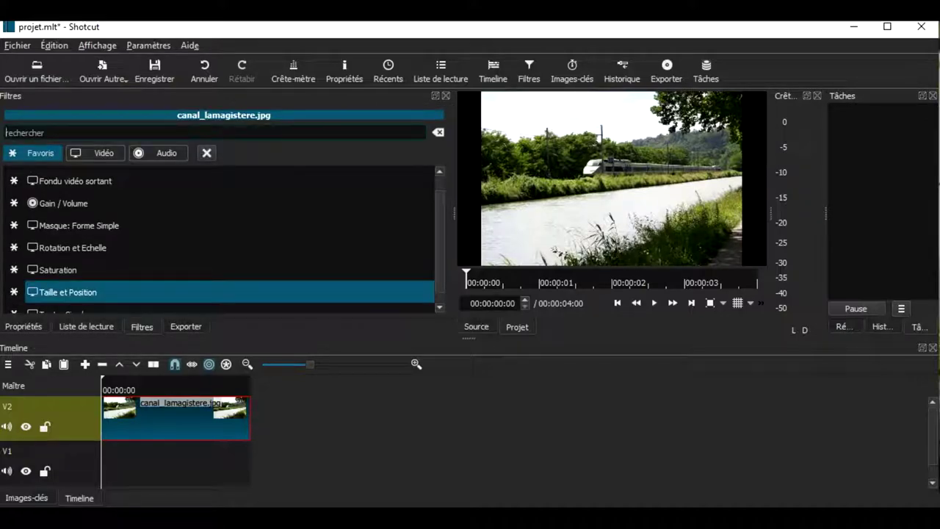
left_click(68, 293)
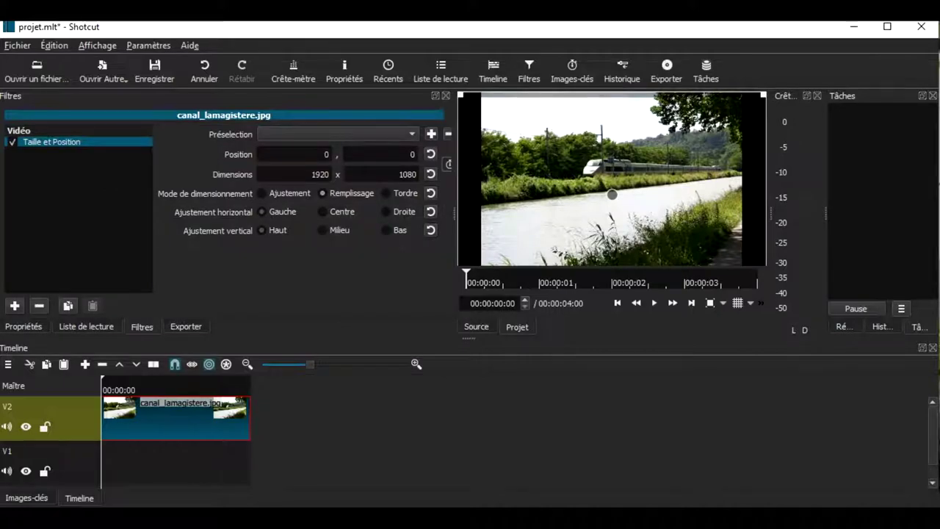
left_click(262, 193)
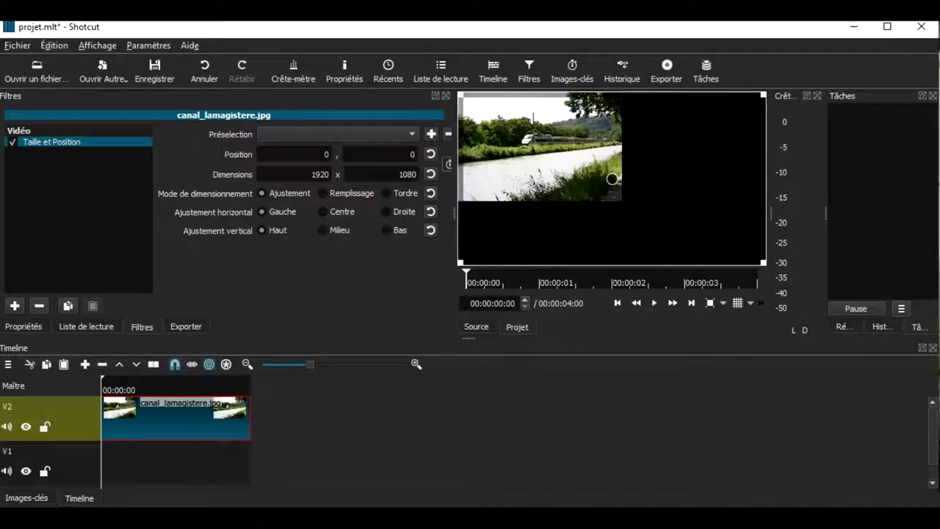
left_click(322, 211)
left_click(322, 193)
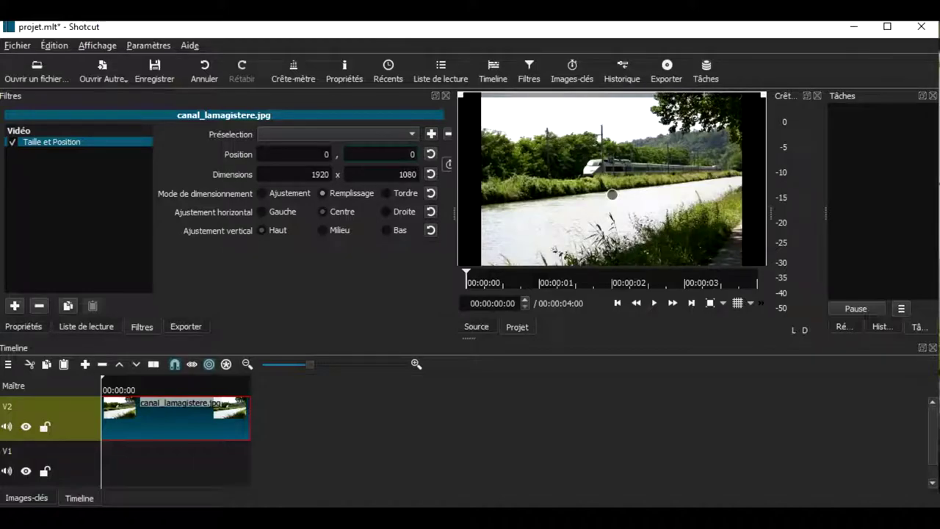
Try a vertical position of 540 in the Taille et Position filter and change it to -540
type("540")
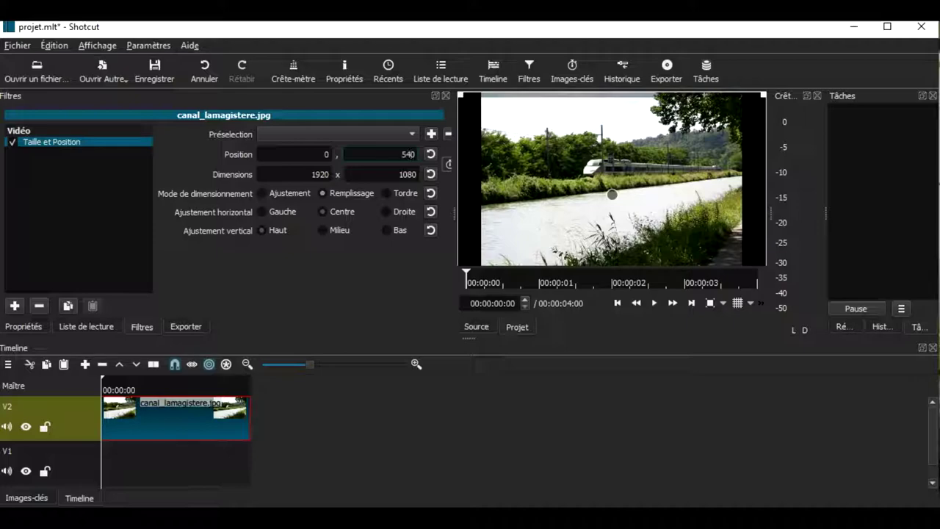
left_click(398, 174)
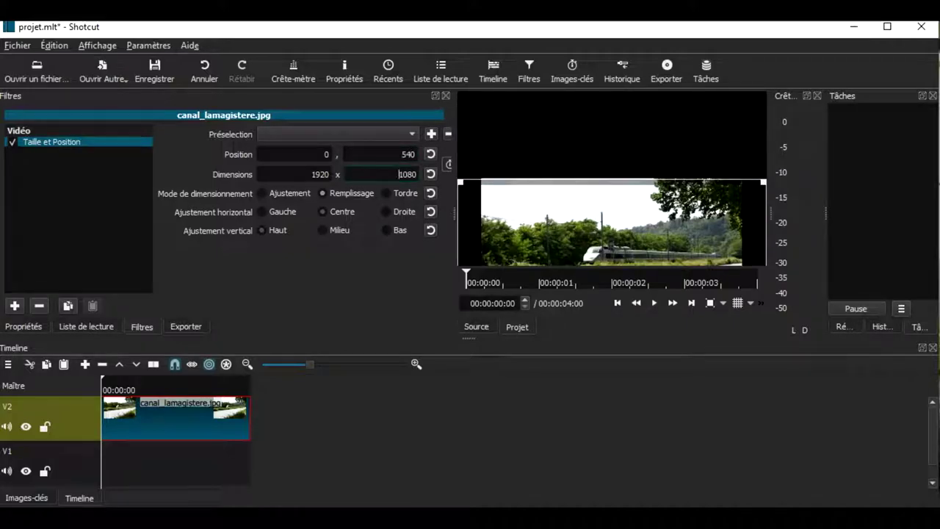
left_click(401, 154)
type("-")
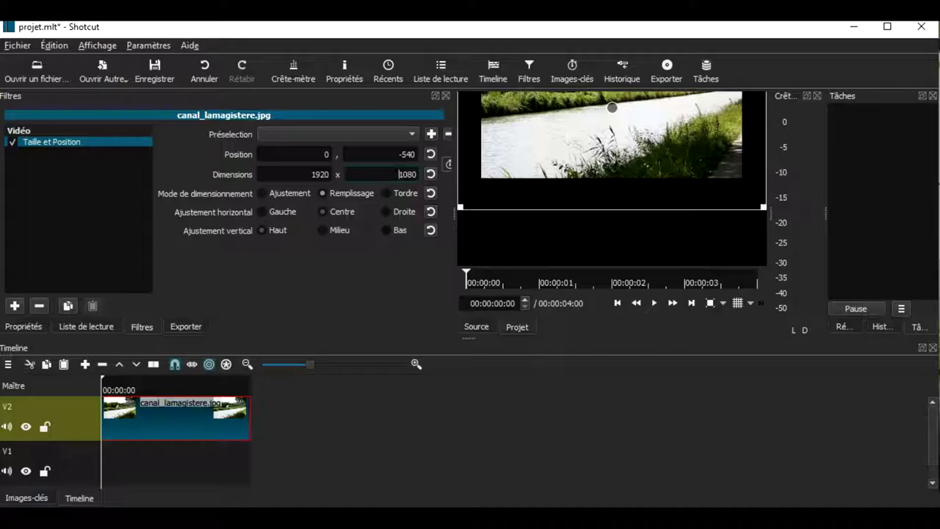
Reset the position of the canal_lamagistere.jpg clip on track V2 and set its vertical position to -540 again
left_click(431, 154)
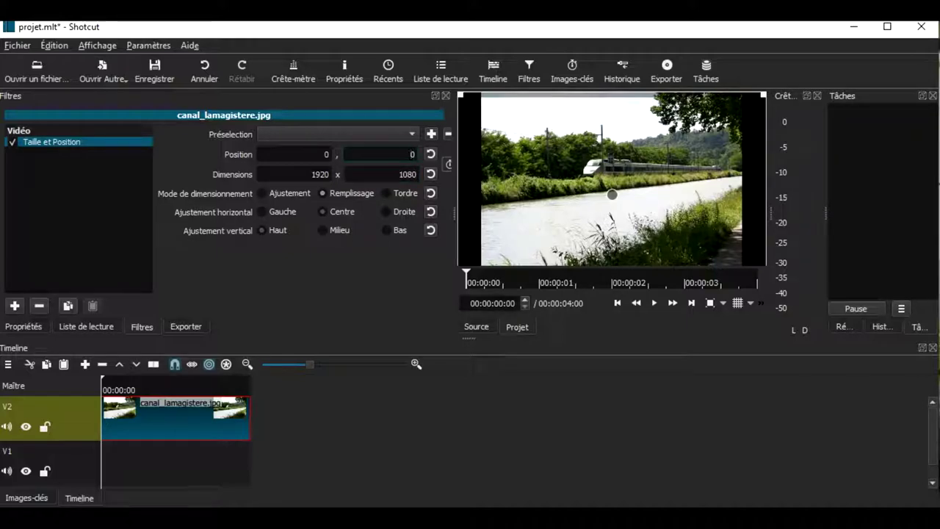
double_click(411, 154)
type("-540")
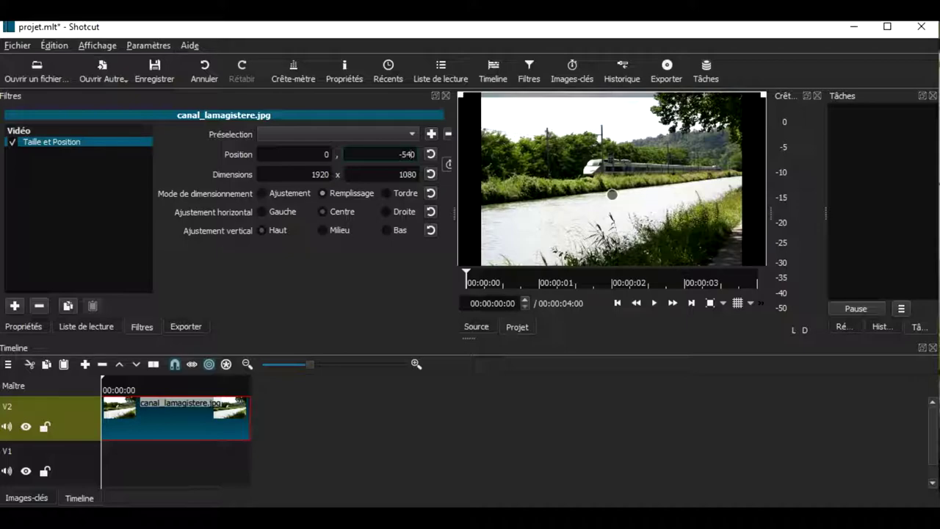
left_click(400, 175)
Place canal_lamagistere.jpg at the start of track V1 and give it a Taille et Position filter with Remplissage mode and Centre horizontal adjustment
left_click(86, 326)
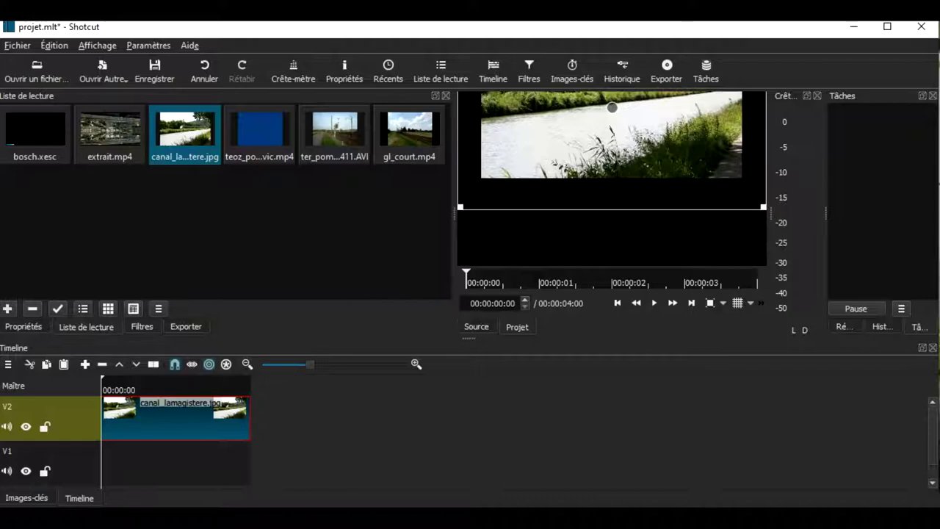
left_click_drag(185, 132, 106, 462)
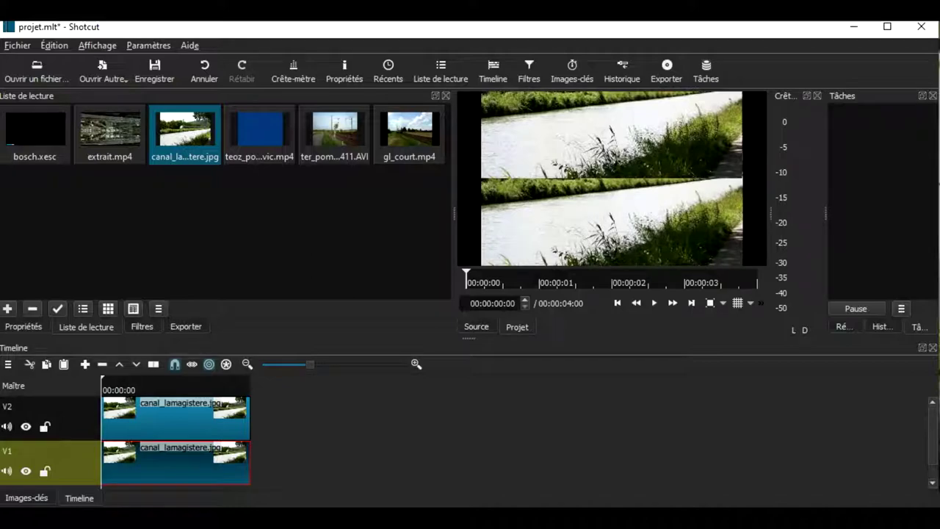
left_click(142, 327)
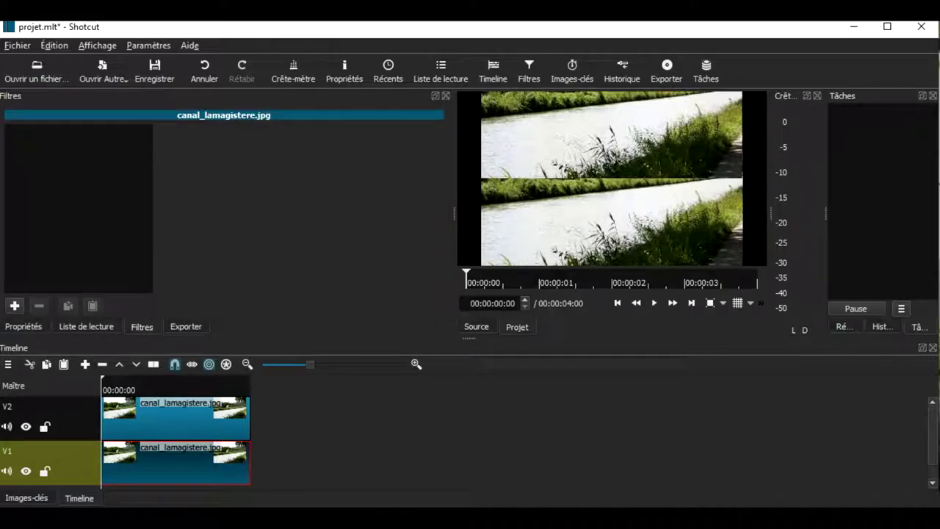
left_click(14, 305)
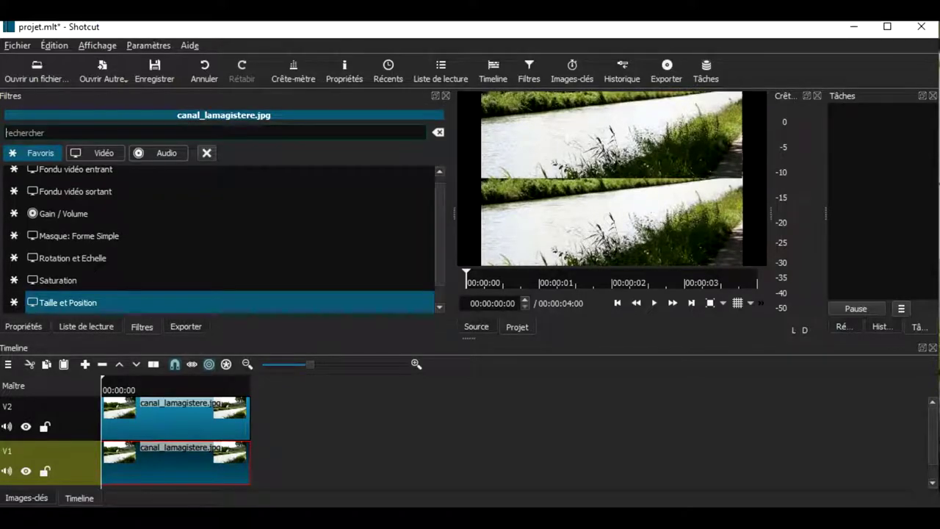
left_click(67, 302)
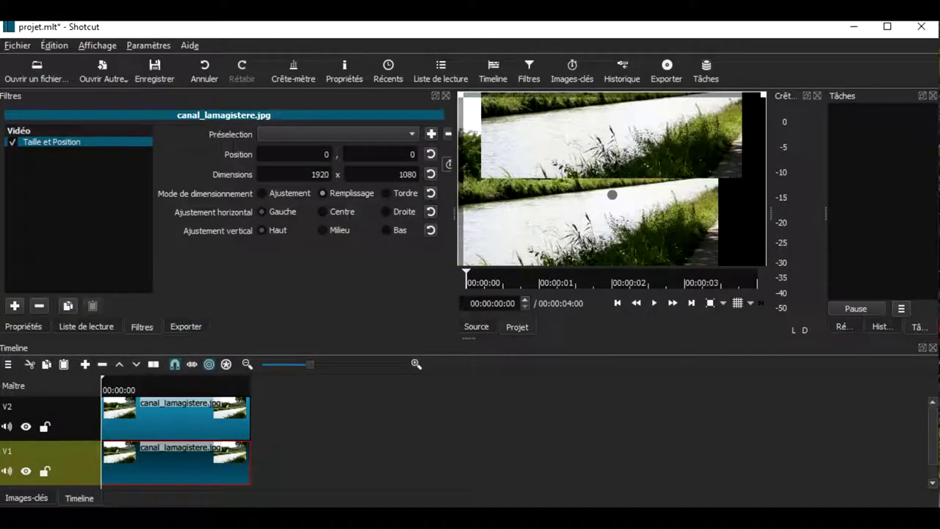
left_click(262, 193)
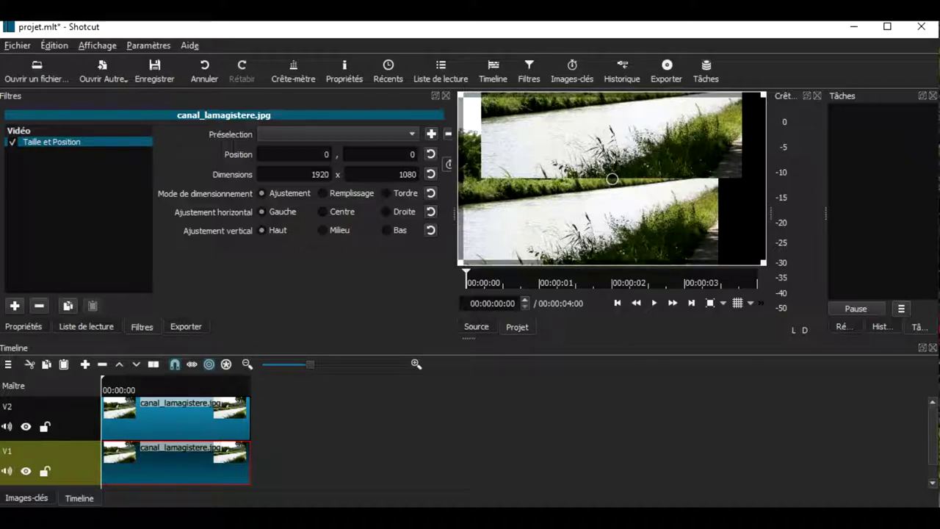
left_click(323, 212)
left_click(323, 193)
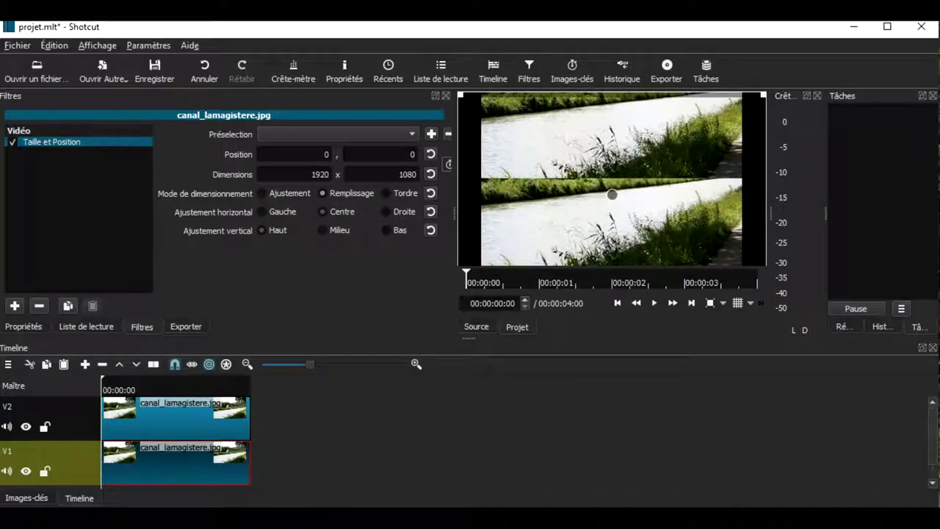
Try a vertical position of 540 for the image on track V1 and change it to -540
double_click(412, 153)
type("540")
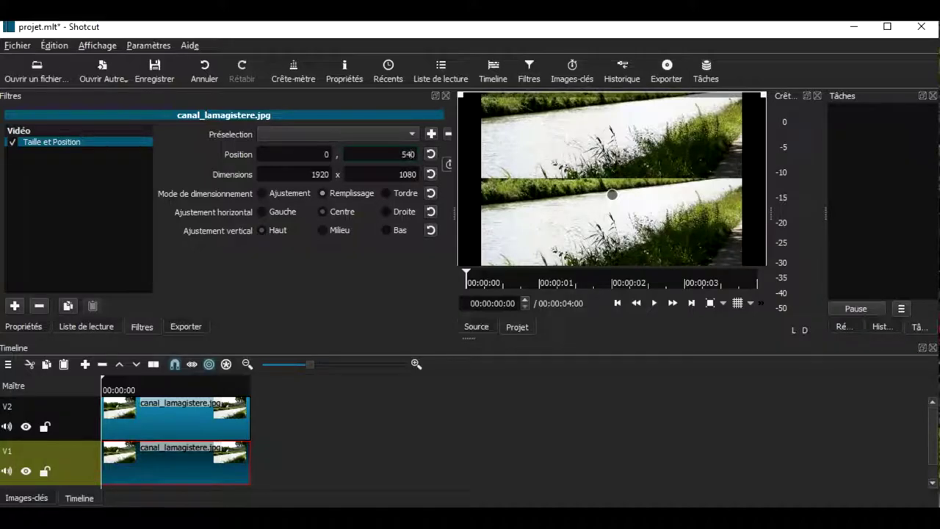
key("Return")
left_click(399, 173)
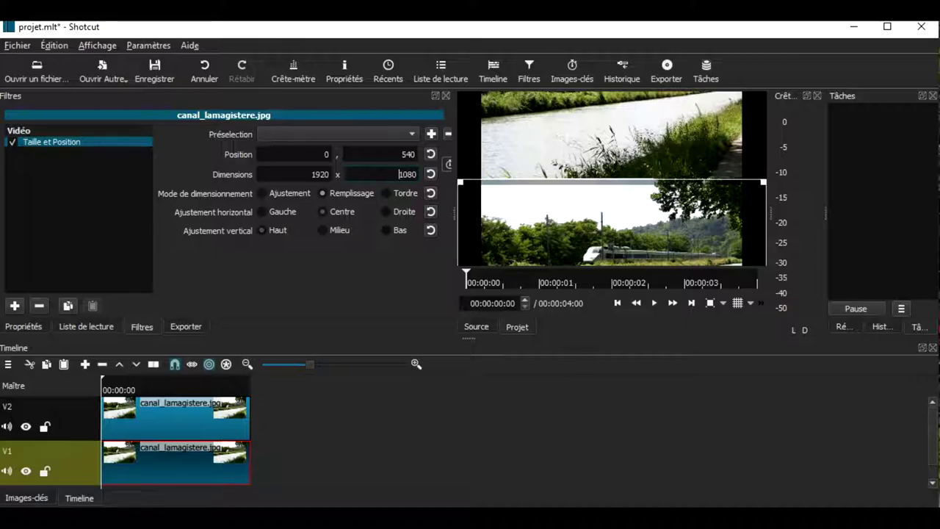
left_click(401, 154)
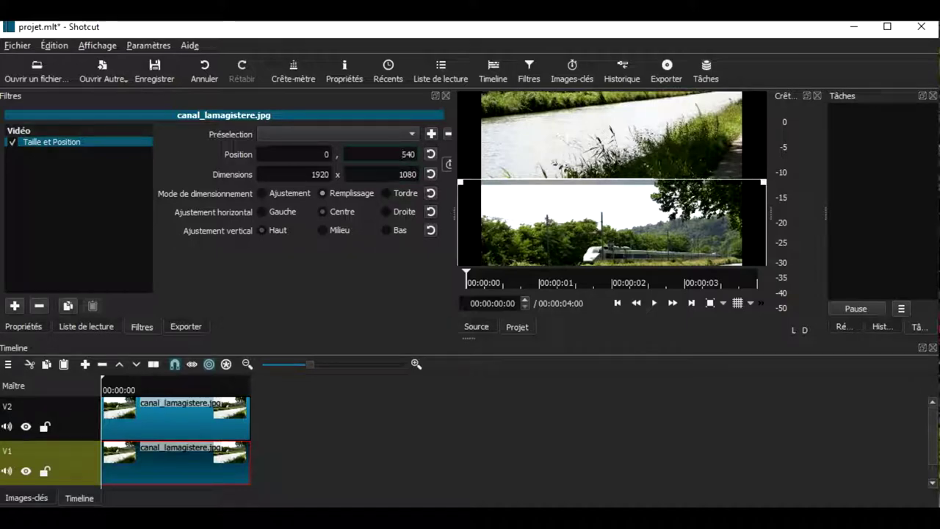
type("-")
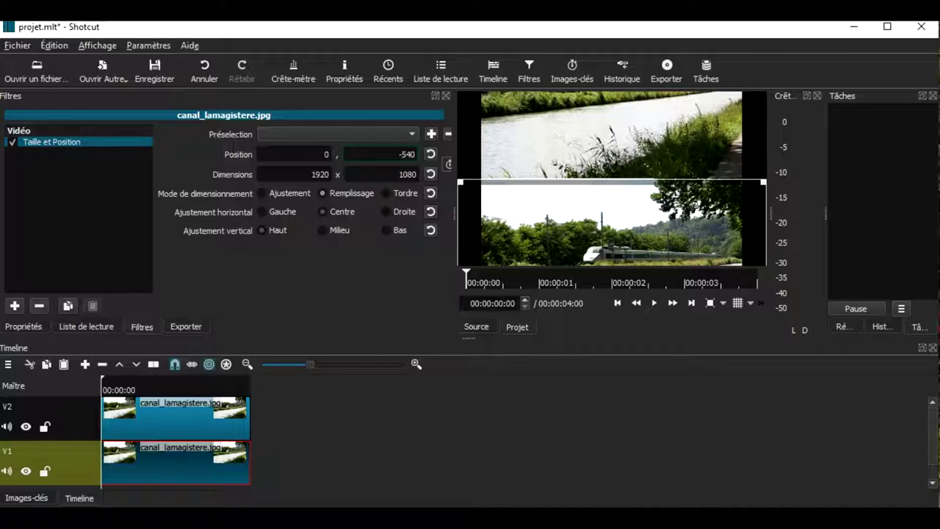
left_click(398, 174)
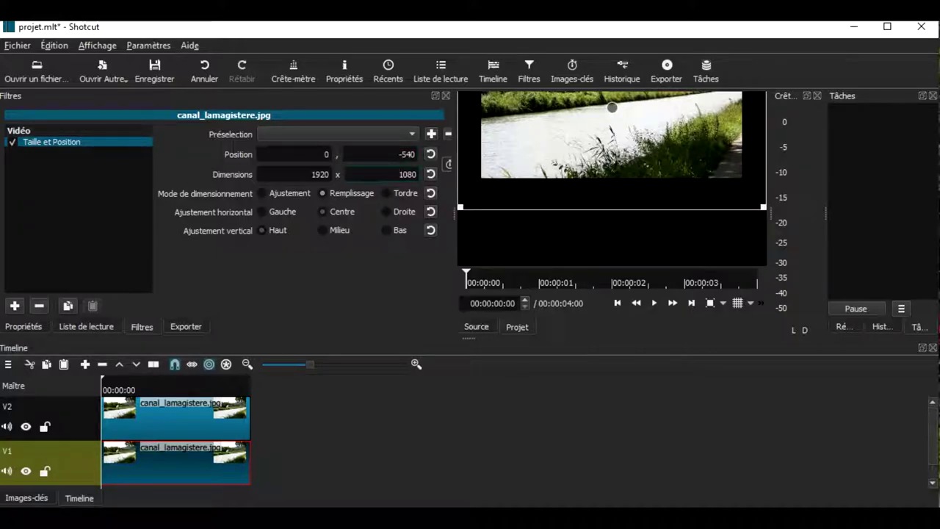
Set the vertical position of the canal_lamagistere.jpg clip on track V2 to 540
left_click(176, 424)
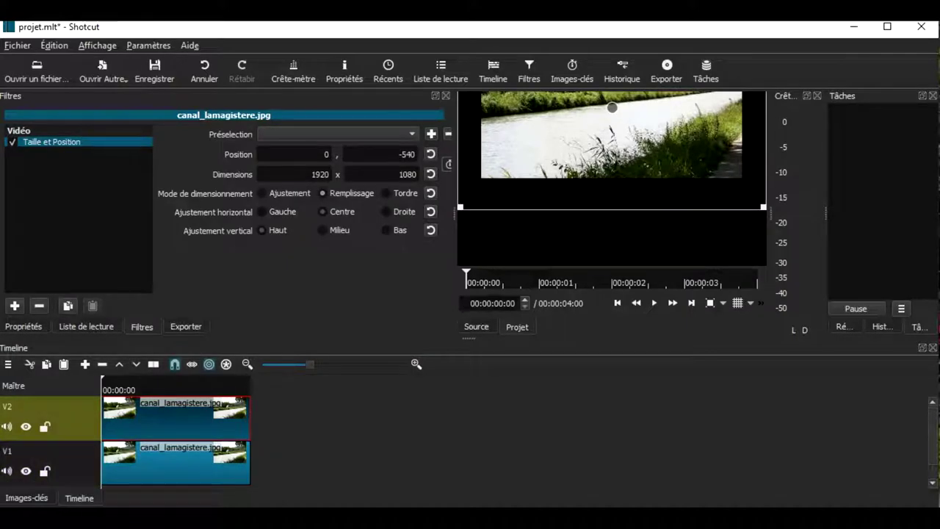
left_click(399, 155)
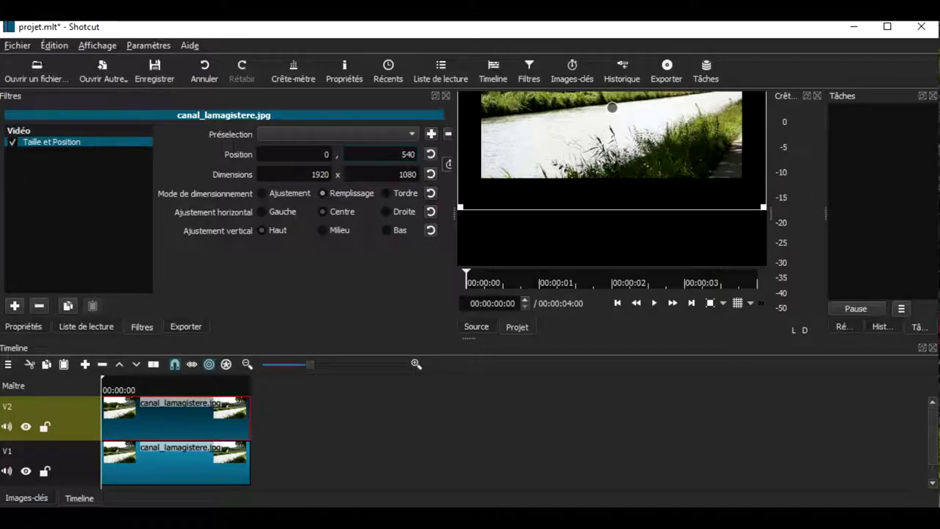
left_click(399, 174)
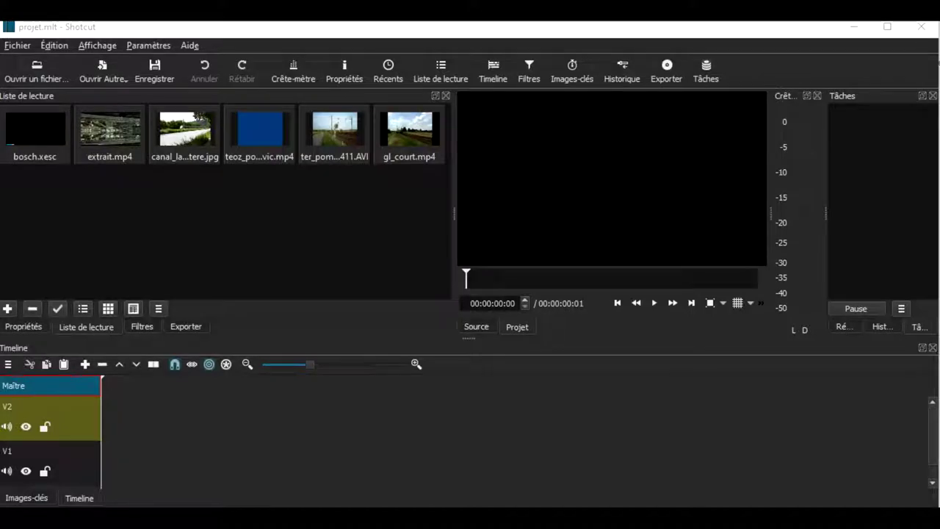
Examine the video filters available for the Maître output, from the crop filters to the fade and stylising filters
left_click(141, 327)
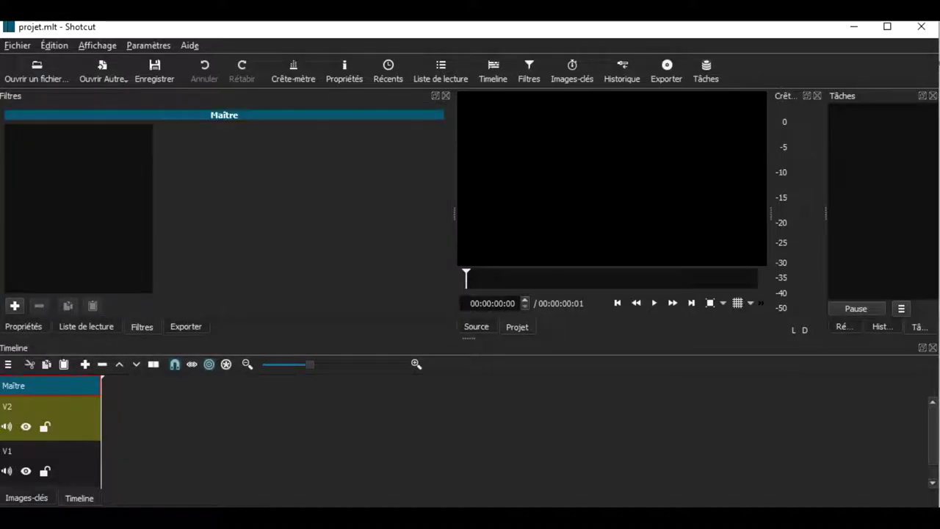
left_click(15, 306)
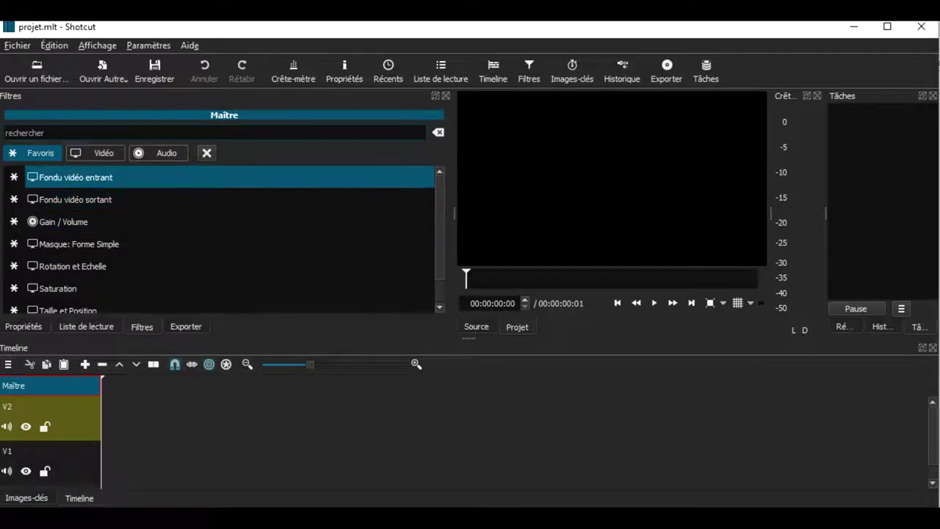
left_click(95, 152)
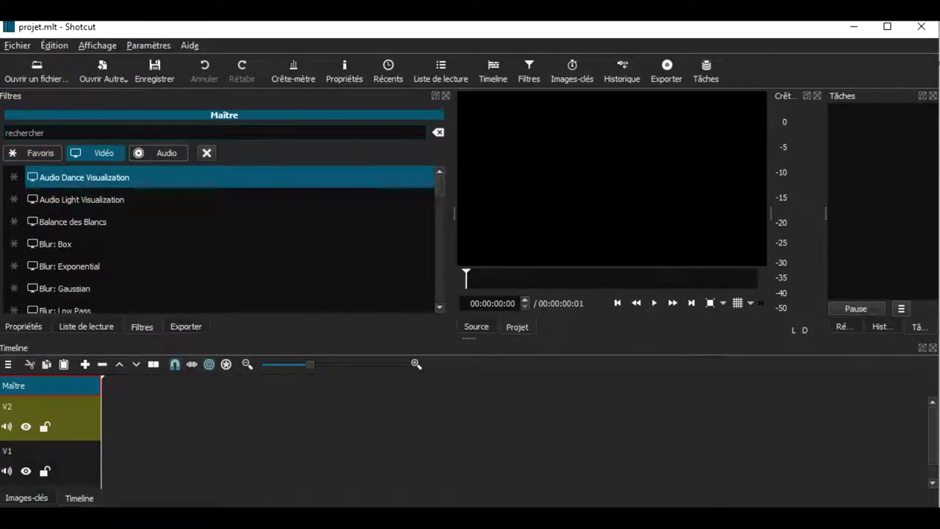
left_click_drag(440, 183, 440, 196)
scroll(220, 239, "down", 4)
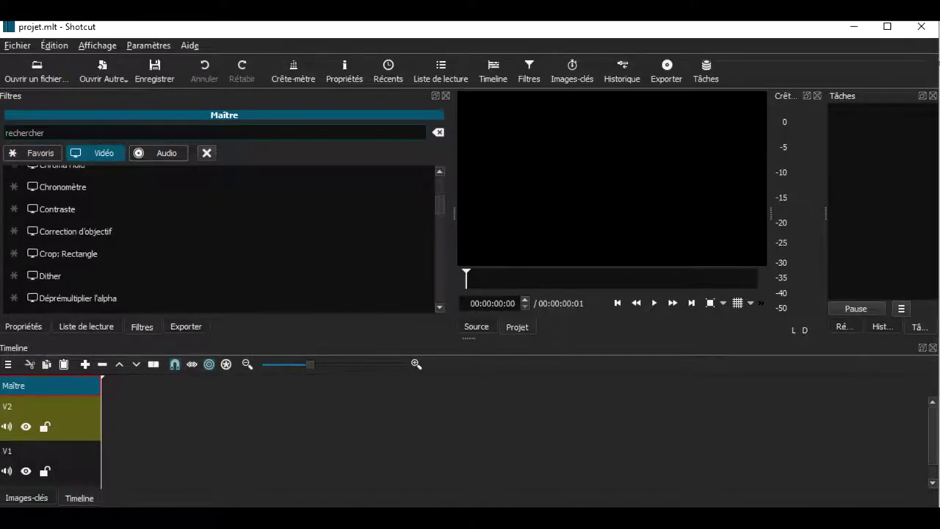
scroll(220, 239, "down", 2)
scroll(220, 238, "up", 4)
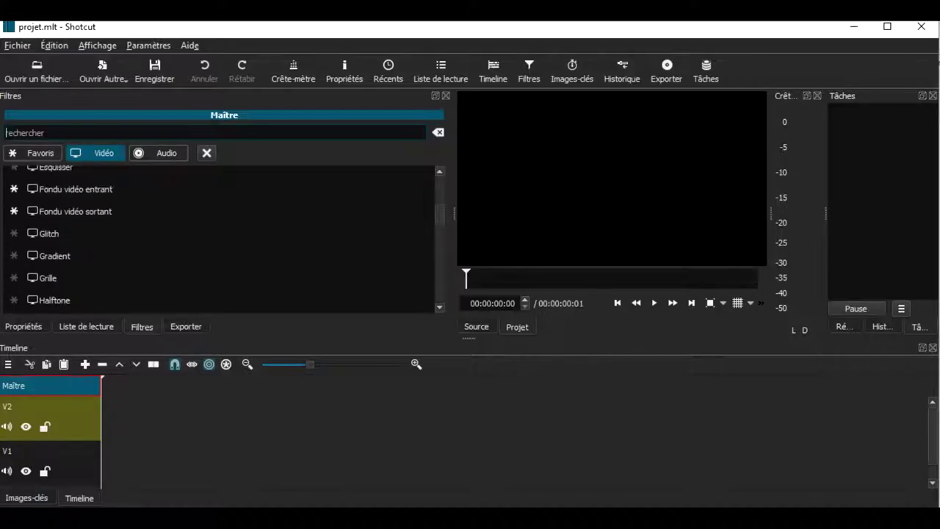
scroll(220, 220, "up", 1)
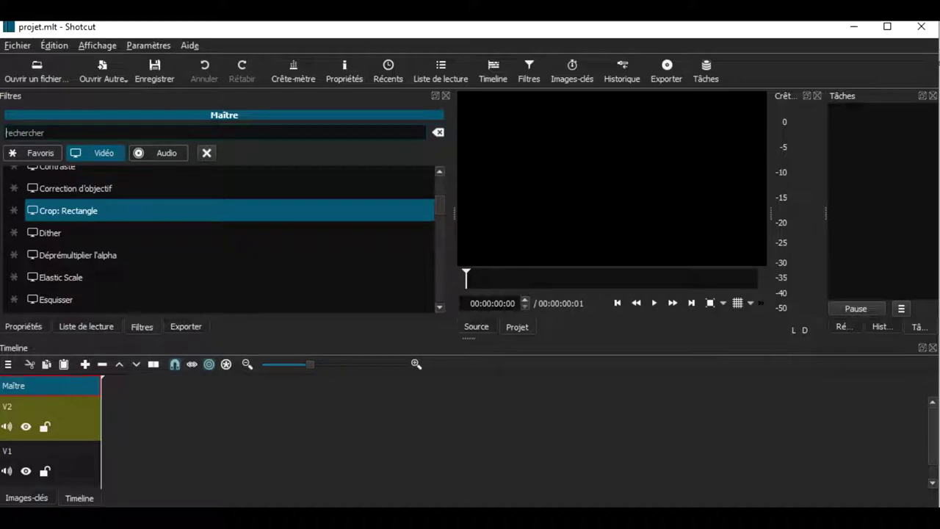
scroll(220, 293, "down", 1)
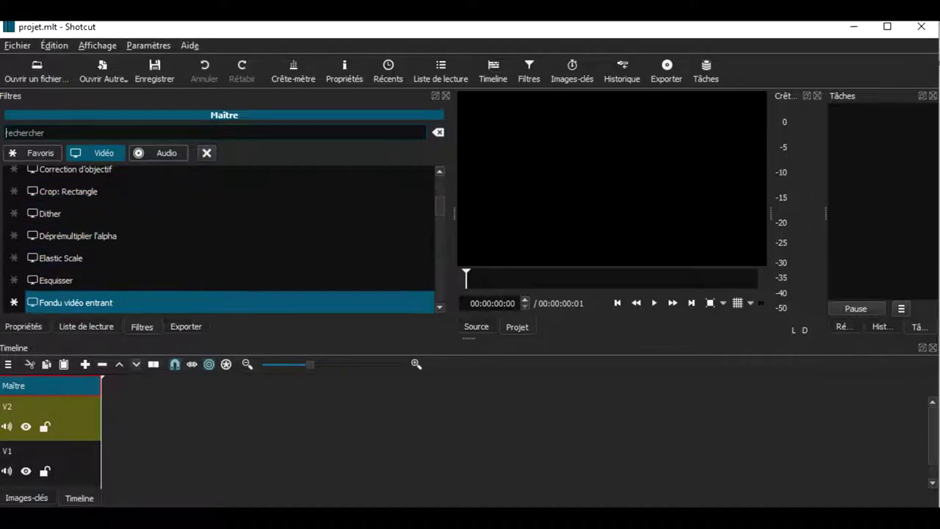
Place ter_pommevic_130411.AVI on track V2 and remove the gap before it so the clip starts at 00:00:00
left_click(86, 327)
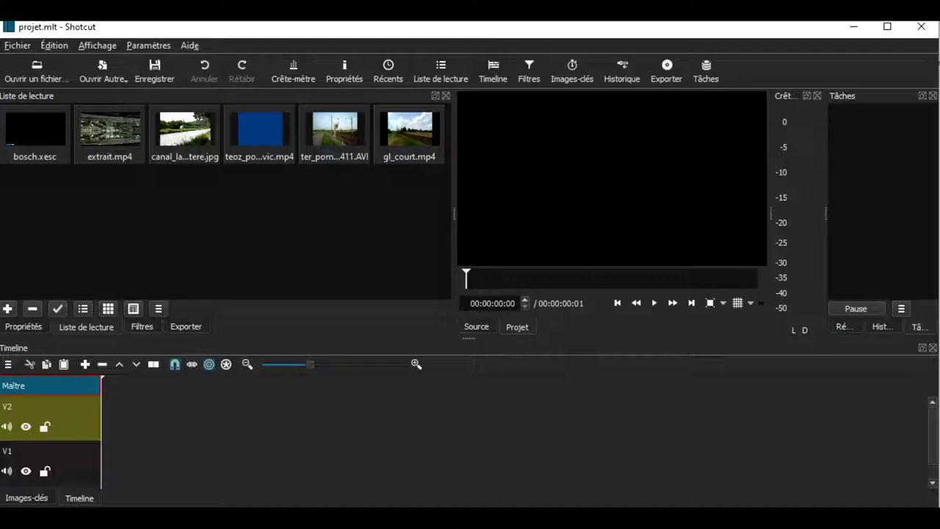
left_click_drag(330, 136, 147, 418)
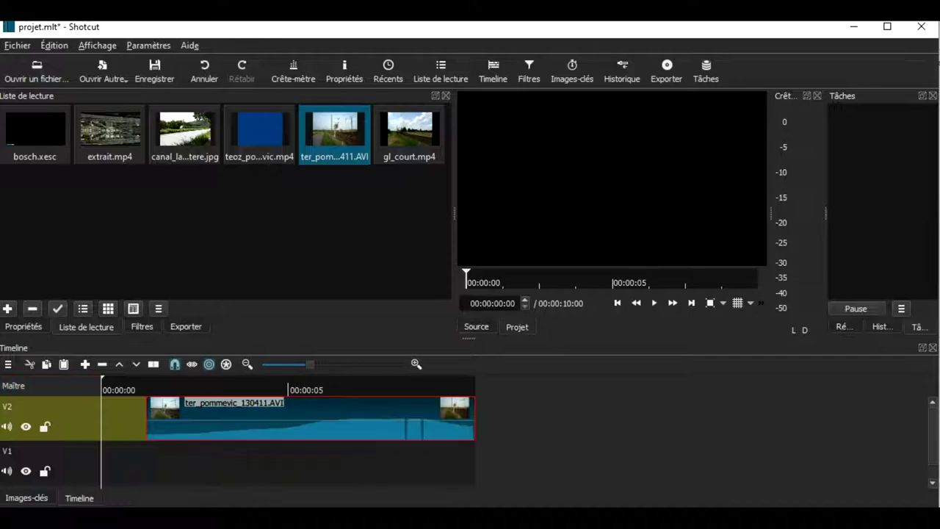
left_click(162, 422)
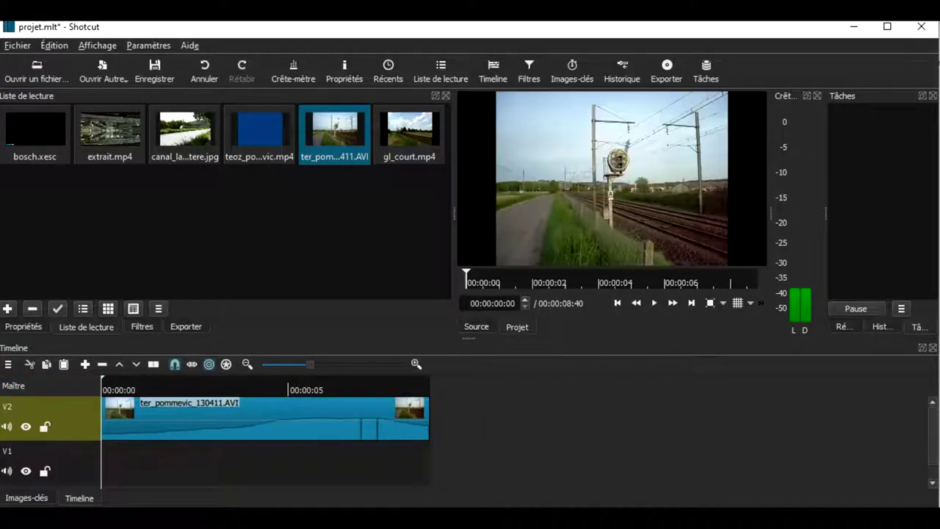
Play back the ter_pommevic_130411.AVI clip to about 00:00:06, pause it and mute track V2
left_click(654, 302)
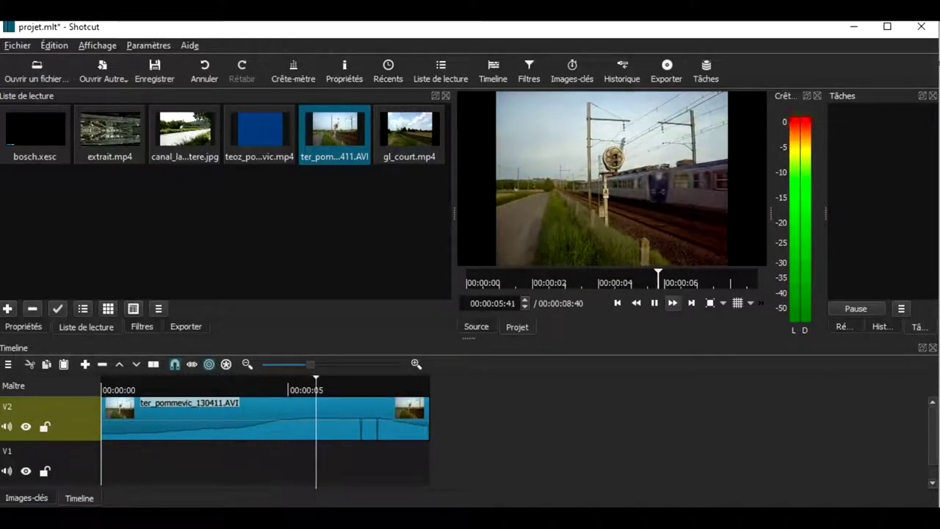
left_click(654, 302)
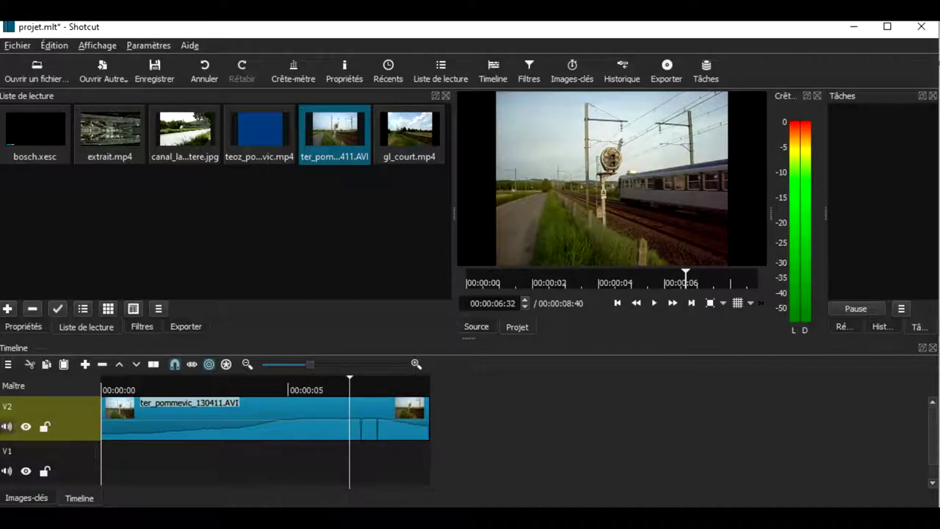
left_click(7, 426)
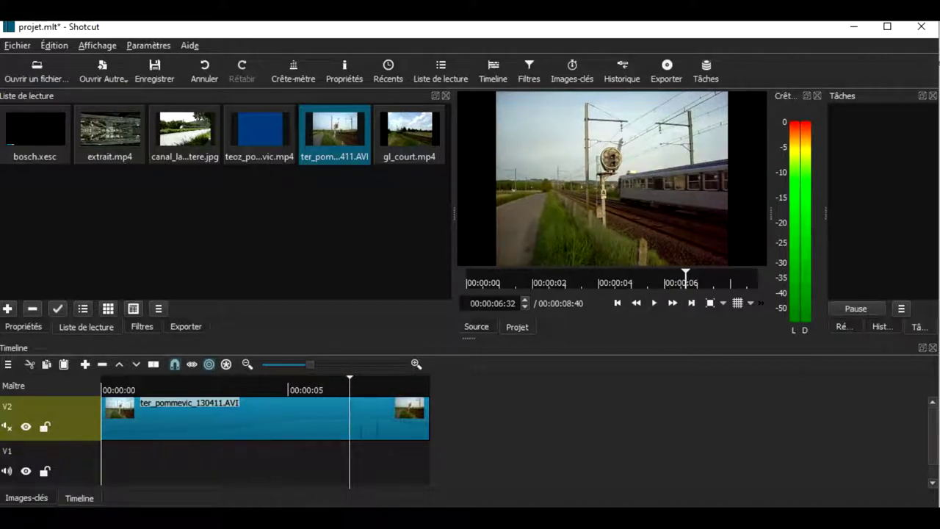
Add a Crop: Rectangle filter to the ter_pommevic_130411.AVI clip on track V2
left_click(265, 420)
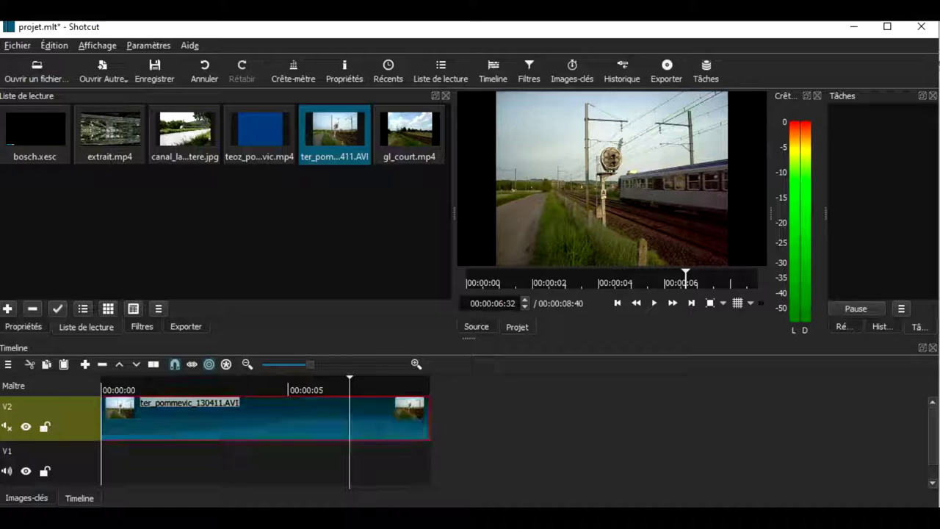
left_click(142, 327)
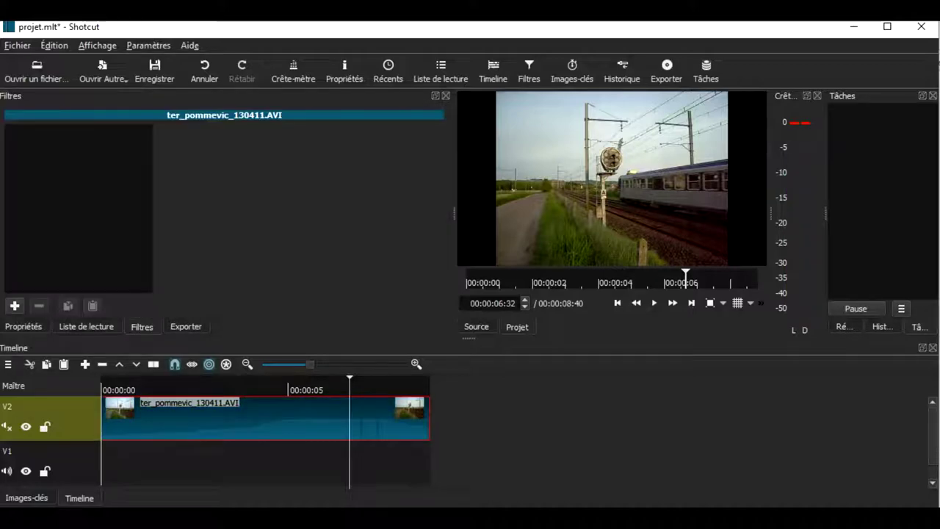
left_click(15, 305)
scroll(229, 244, "down", 2)
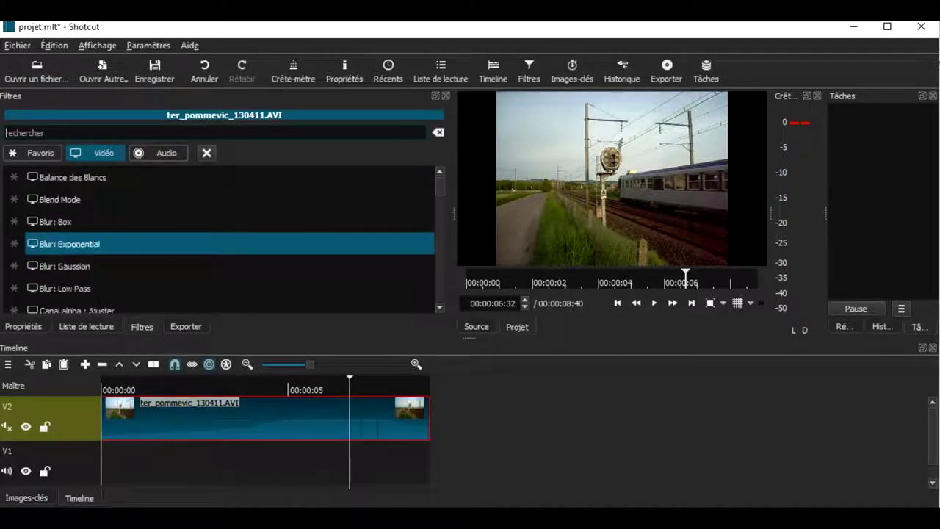
scroll(220, 244, "down", 3)
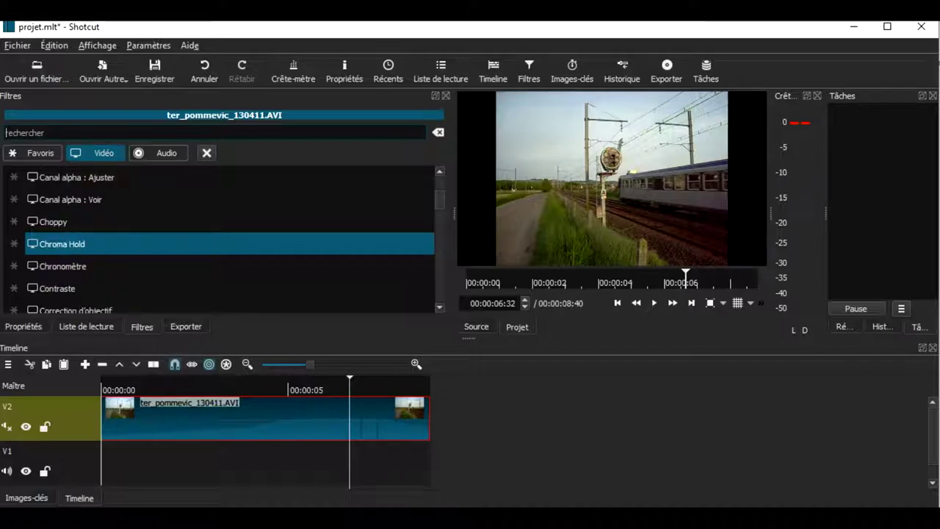
scroll(220, 243, "up", 1)
scroll(221, 244, "down", 1)
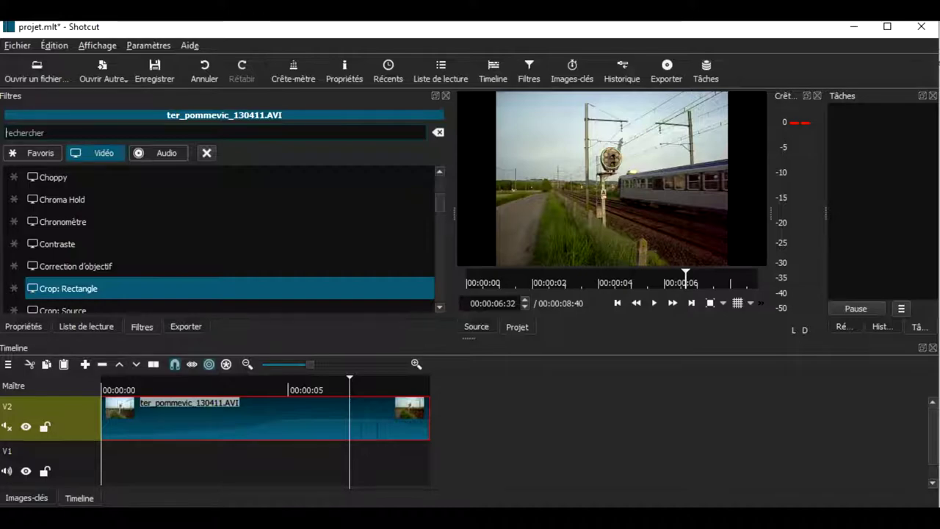
left_click(220, 287)
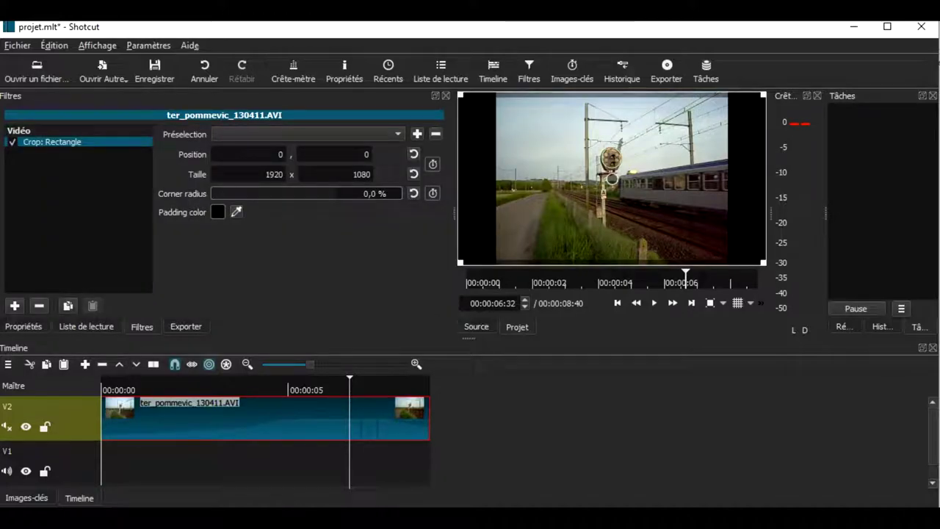
Crop the V2 clip's height freehand to about 588, reset the size, and set the height to 540
left_click_drag(763, 262, 763, 183)
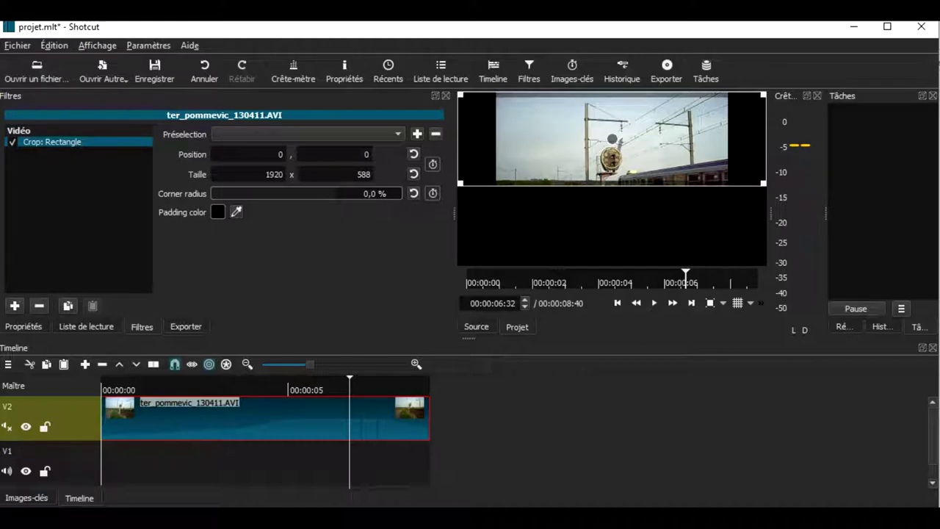
left_click(413, 174)
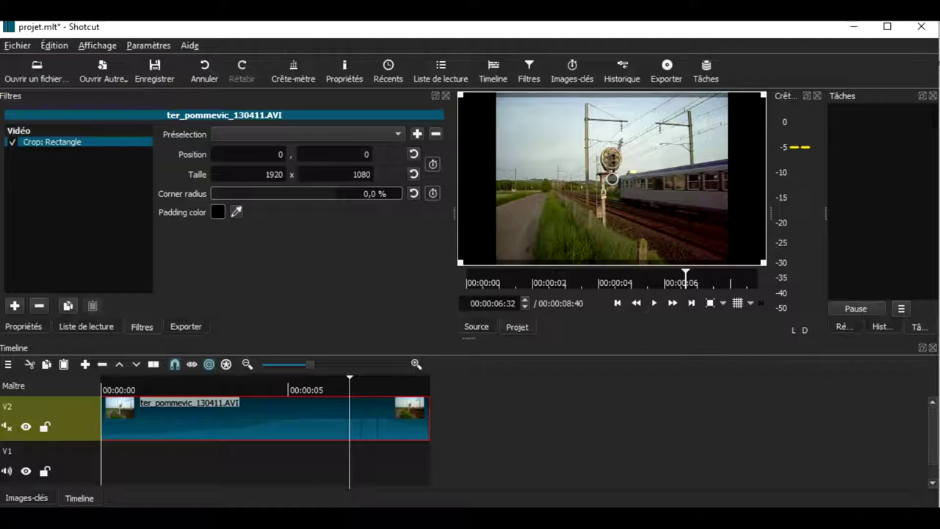
double_click(361, 175)
type("540")
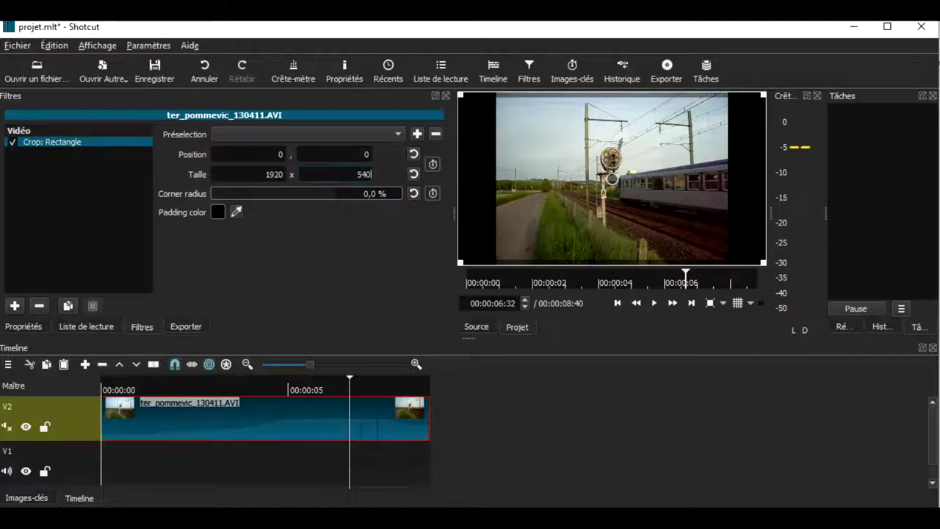
left_click(365, 154)
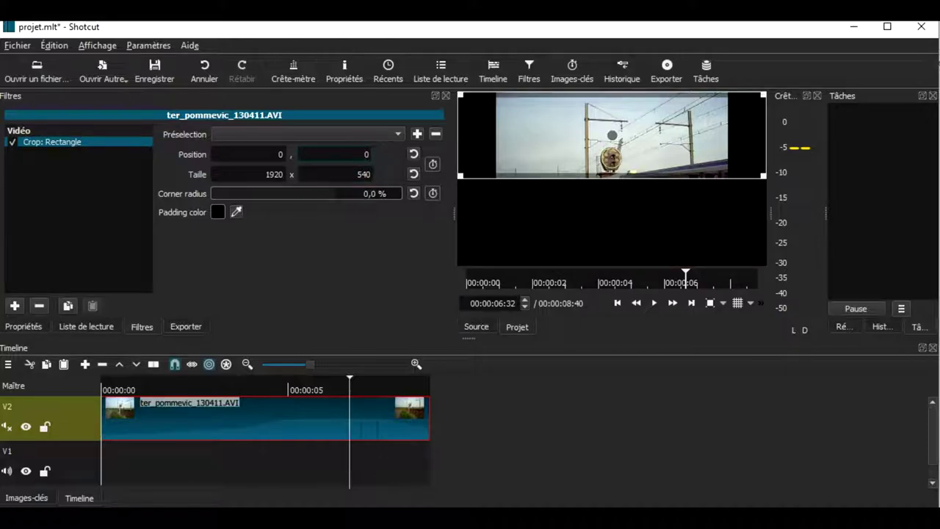
Place ter_pommevic_130411.AVI on track V1 at 00:00:00 and shift the V2 clip to start at about 00:00:08
left_click(86, 327)
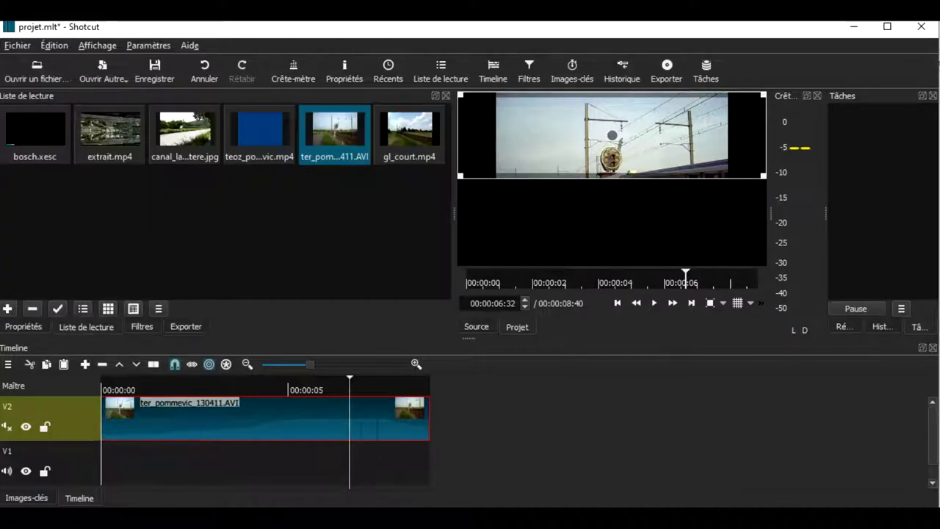
left_click_drag(334, 132, 114, 463)
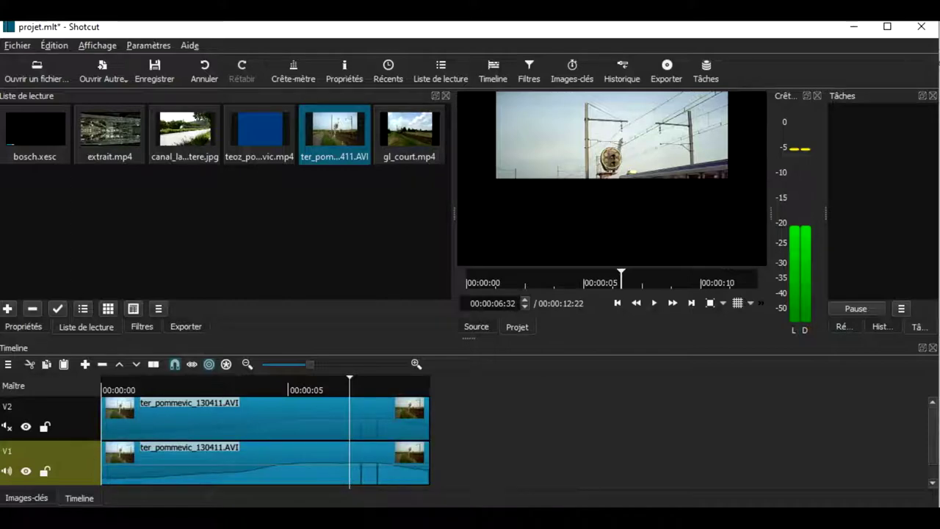
left_click_drag(323, 417, 620, 417)
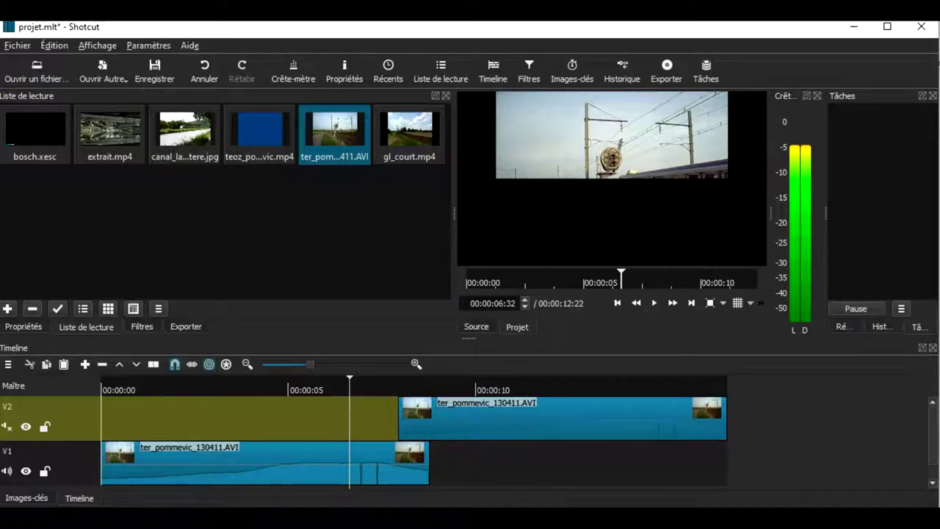
Add a Crop: Rectangle filter to the ter_pommevic_130411.AVI clip on track V1
left_click(293, 463)
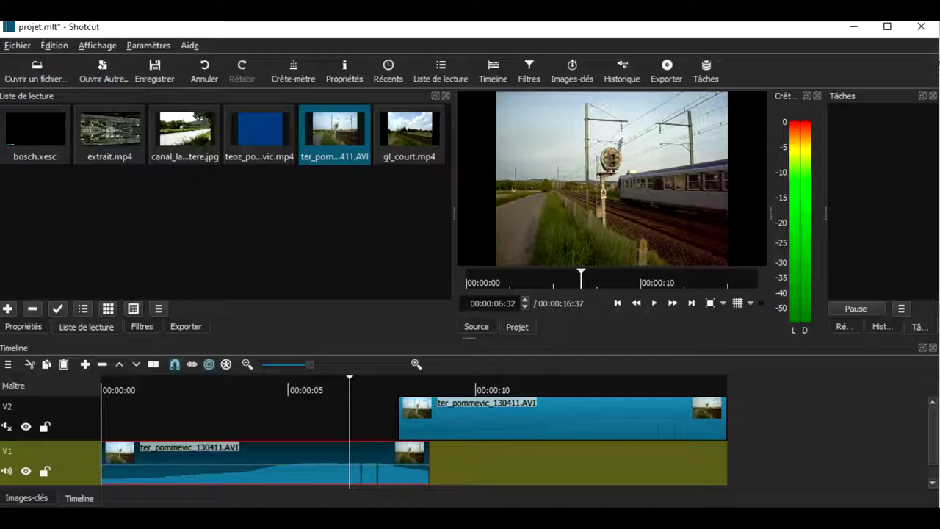
left_click(141, 326)
left_click(14, 305)
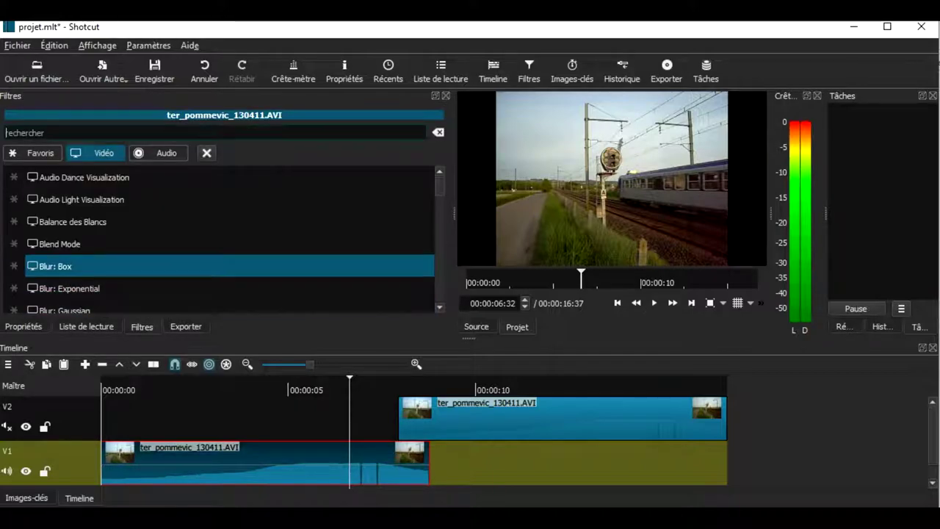
scroll(220, 265, "down", 5)
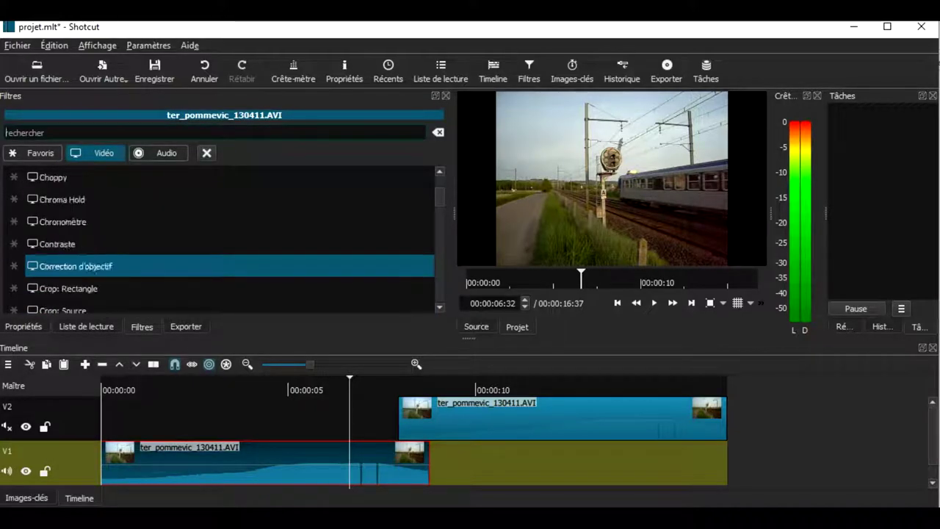
key("Down")
key("Return")
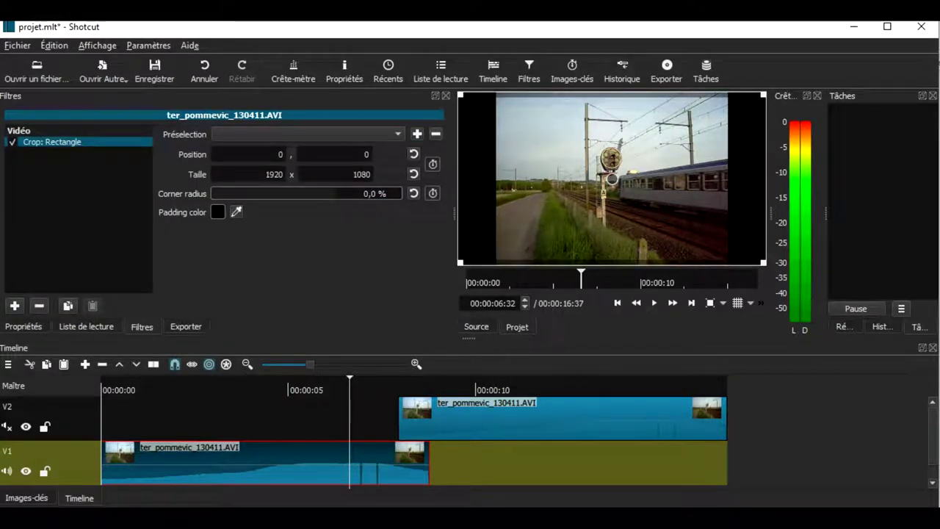
Set the vertical position of the V1 clip's crop rectangle to -540
left_click(362, 155)
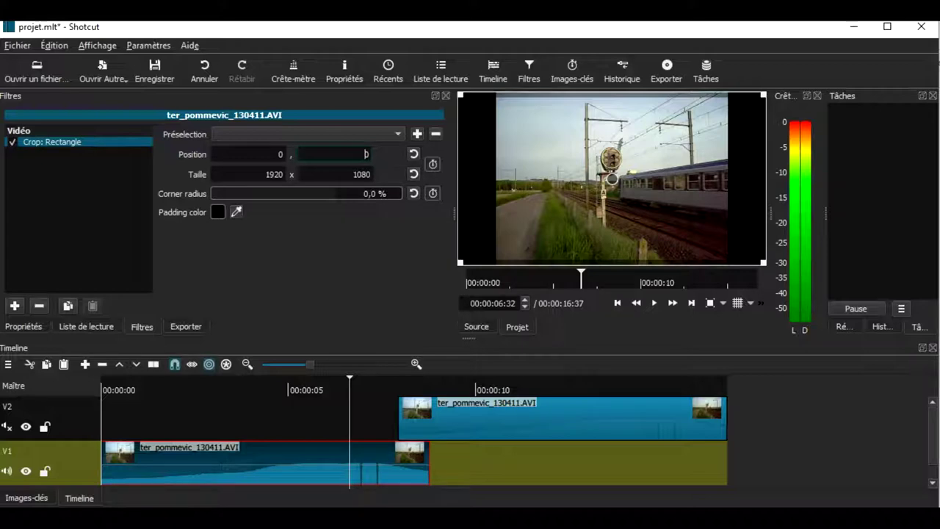
type("-540")
left_click(354, 175)
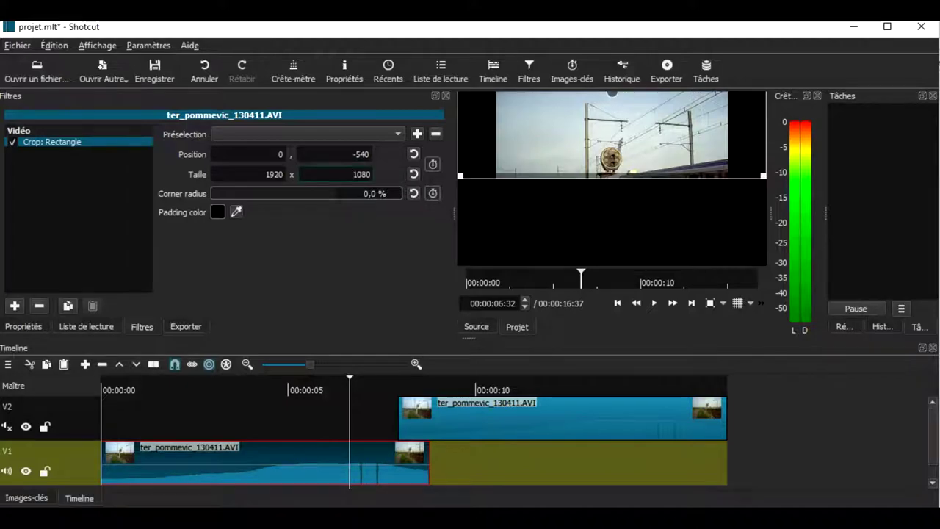
Move the V2 clip back to 00:00:00 and compare the crop settings of the two stacked clips
left_click_drag(439, 420, 203, 426)
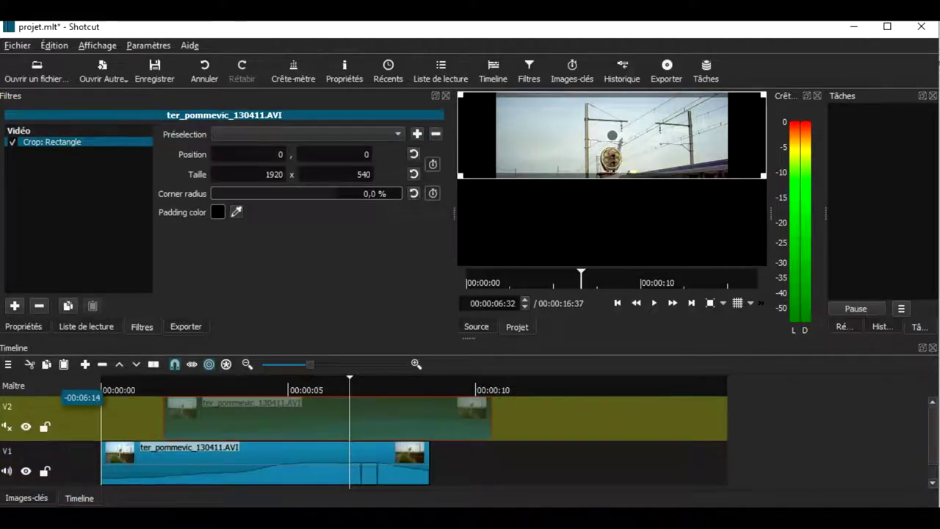
left_click_drag(279, 418, 215, 418)
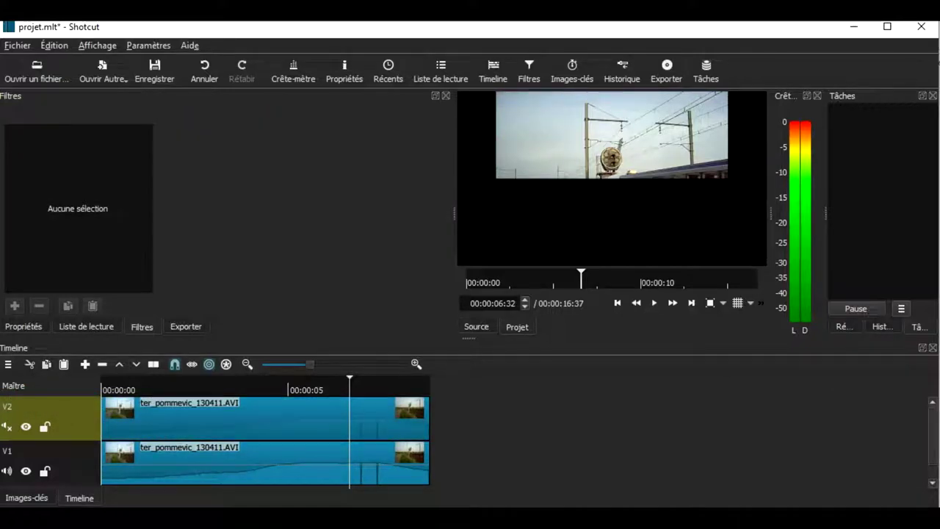
left_click(215, 419)
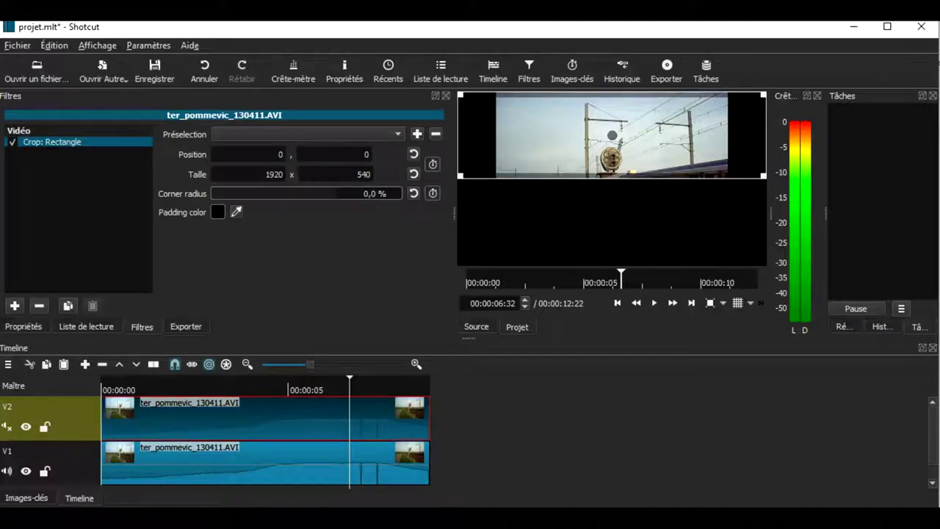
left_click(215, 464)
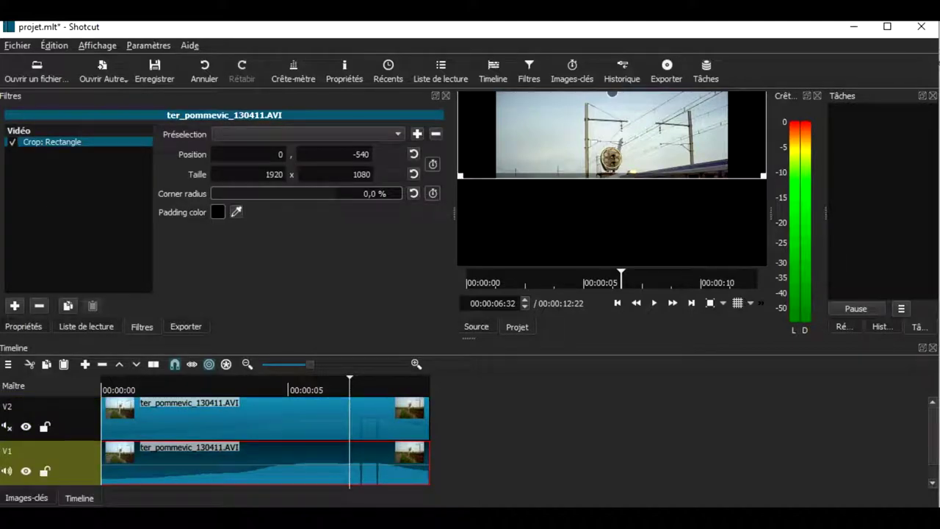
Move the V2 clip's crop rectangle down in the preview to about position 10, 639, checking the V1 clip's crop in between
left_click(215, 419)
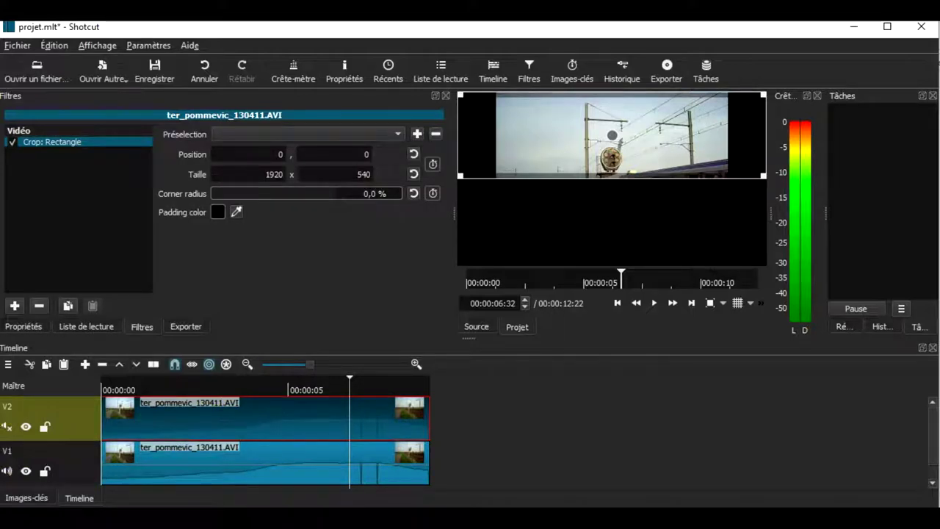
left_click_drag(611, 135, 612, 223)
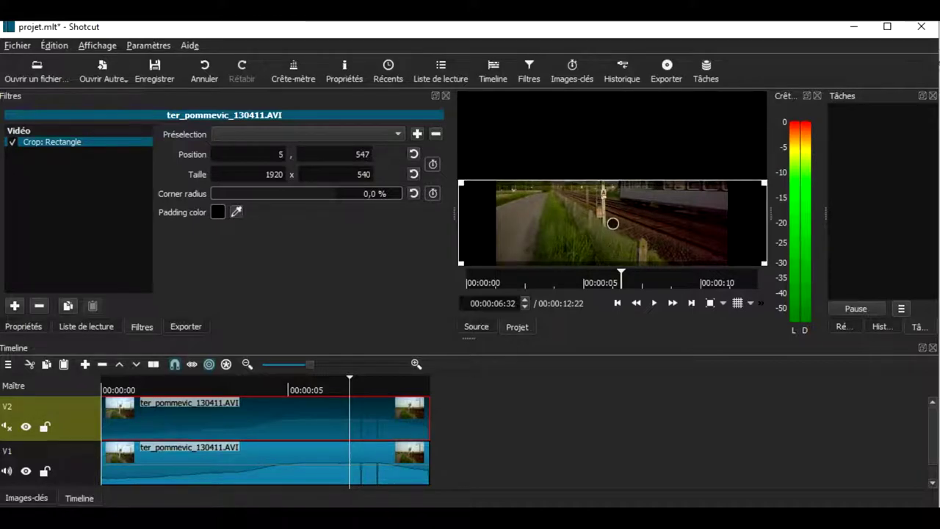
left_click(265, 463)
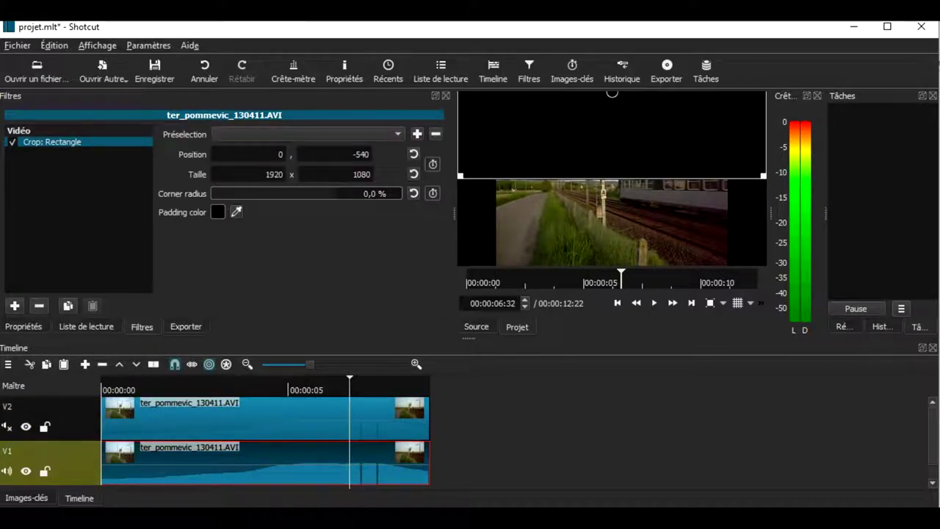
key("Up")
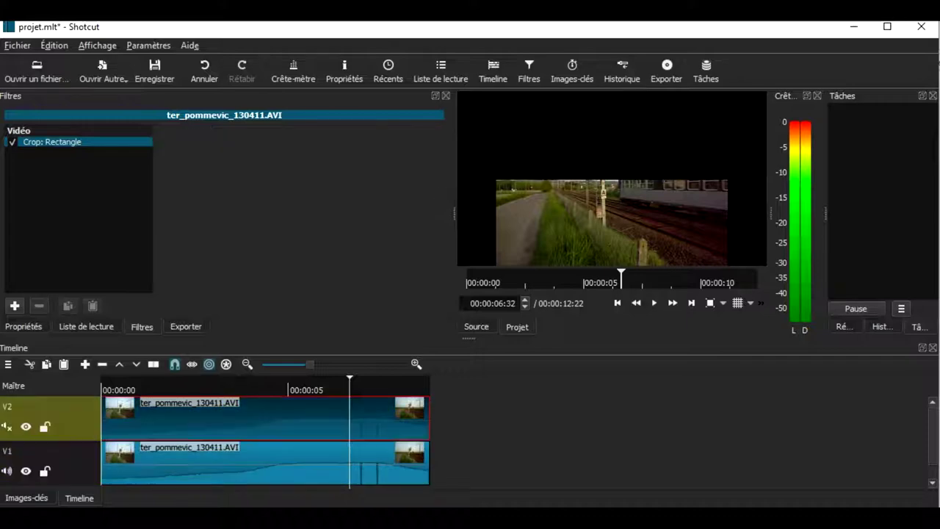
mouse_move(612, 224)
left_mouse_down()
mouse_move(612, 138)
mouse_move(626, 190)
mouse_move(614, 237)
left_mouse_up()
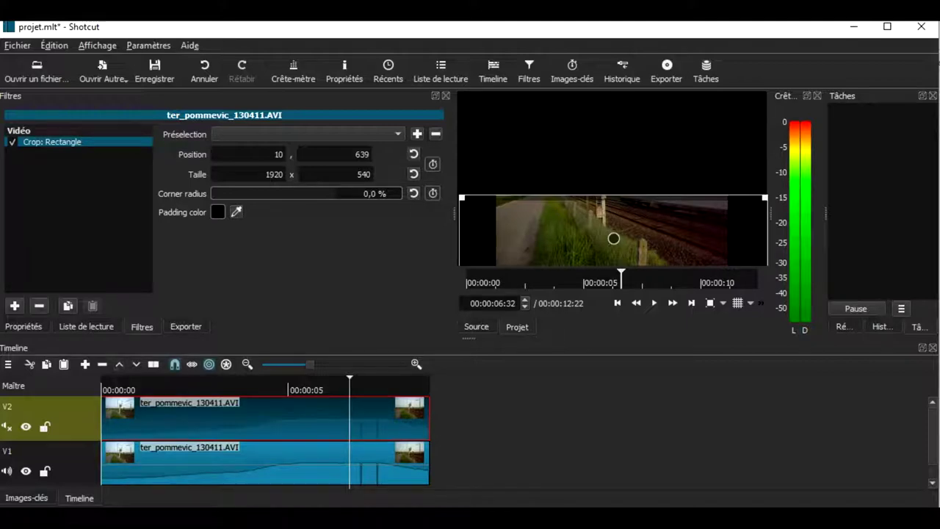
Delete the cropped clips from tracks V2 and V1 and place a fresh ter_pommevic_130411.AVI on V2 at 00:00:00
key("Delete")
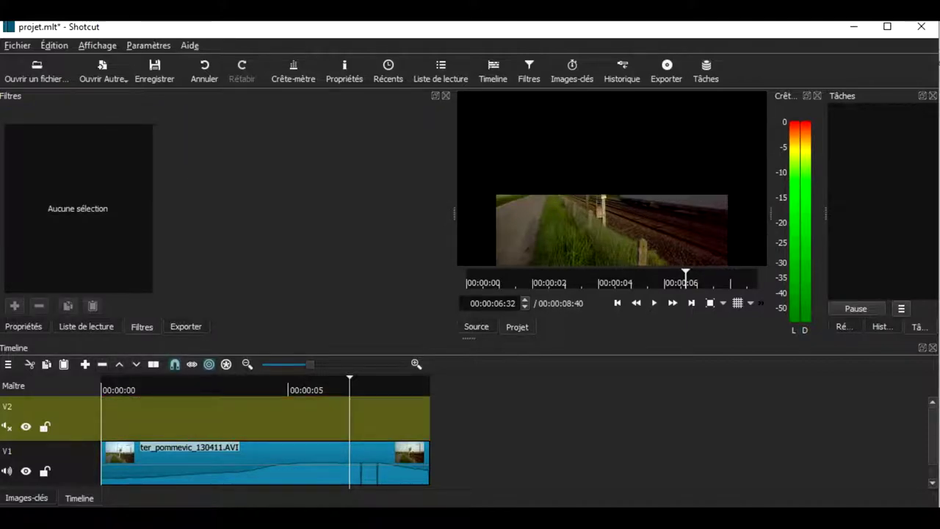
left_click(265, 464)
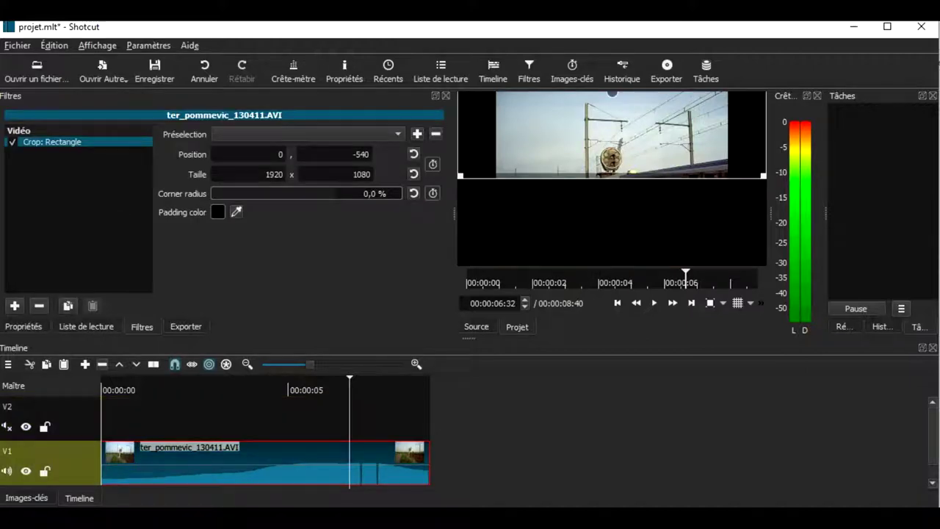
key("Delete")
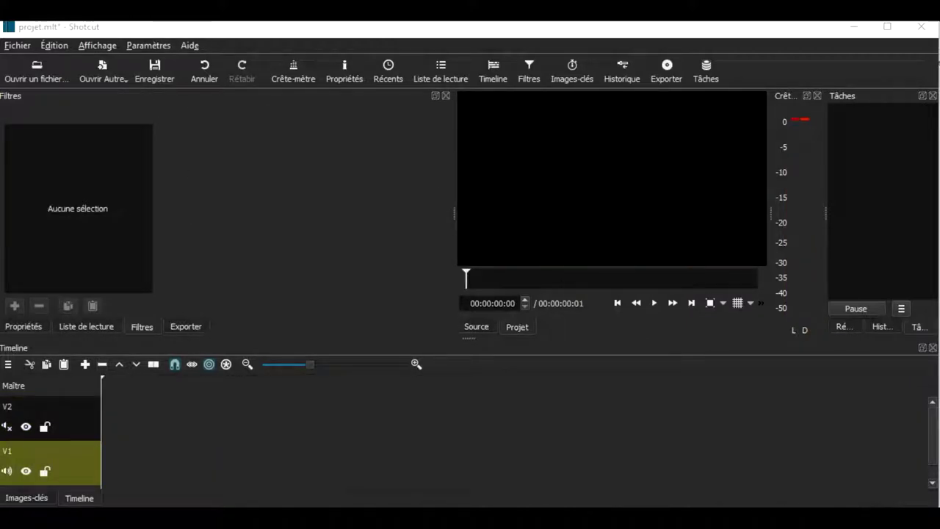
left_click(86, 327)
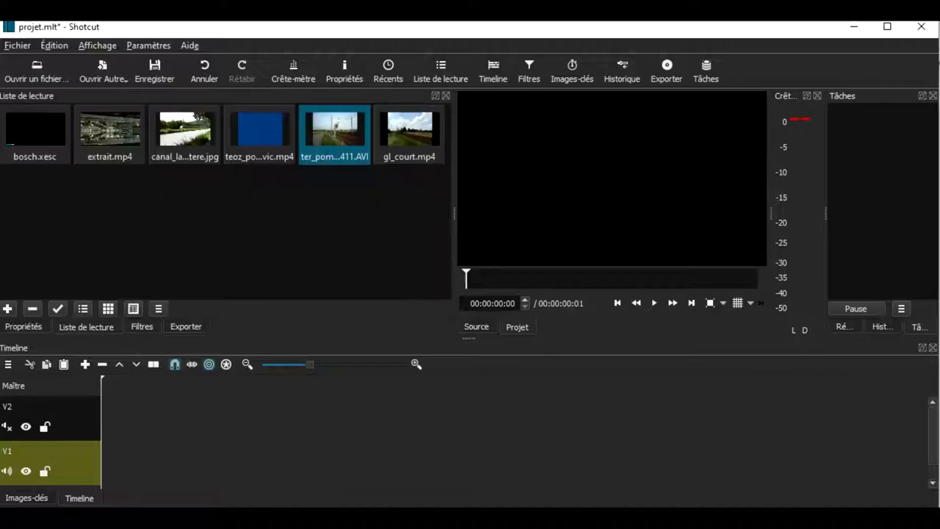
left_click_drag(334, 133, 102, 419)
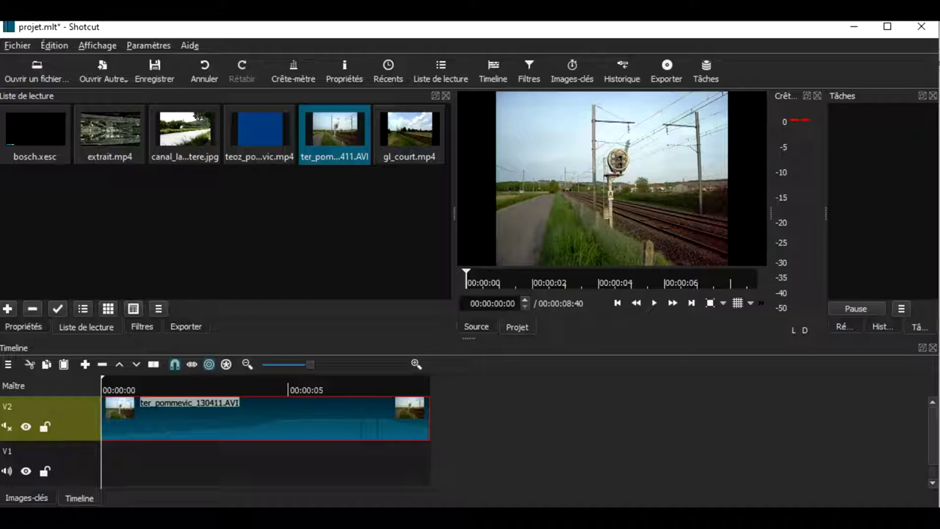
Add a Crop: Rectangle filter to the ter_pommevic_130411.AVI clip on V2 and set its vertical position to 540
left_click(142, 327)
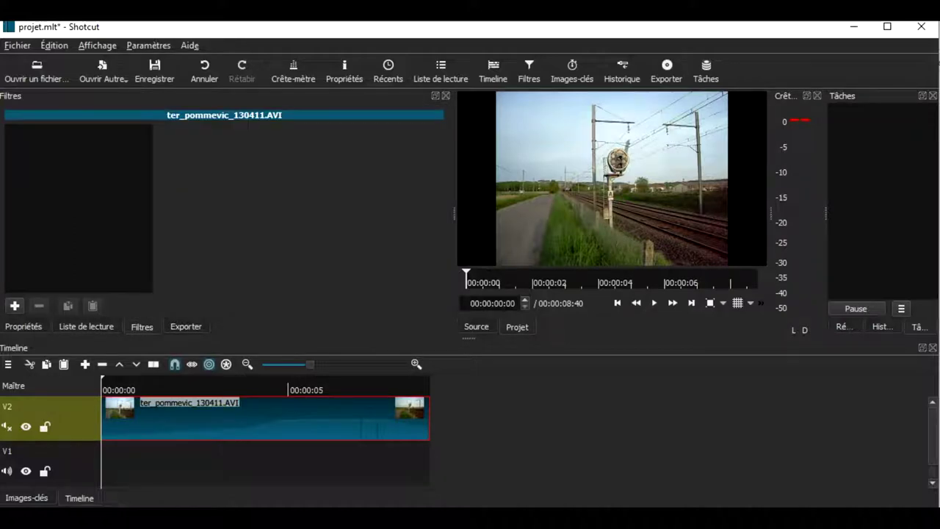
left_click(15, 306)
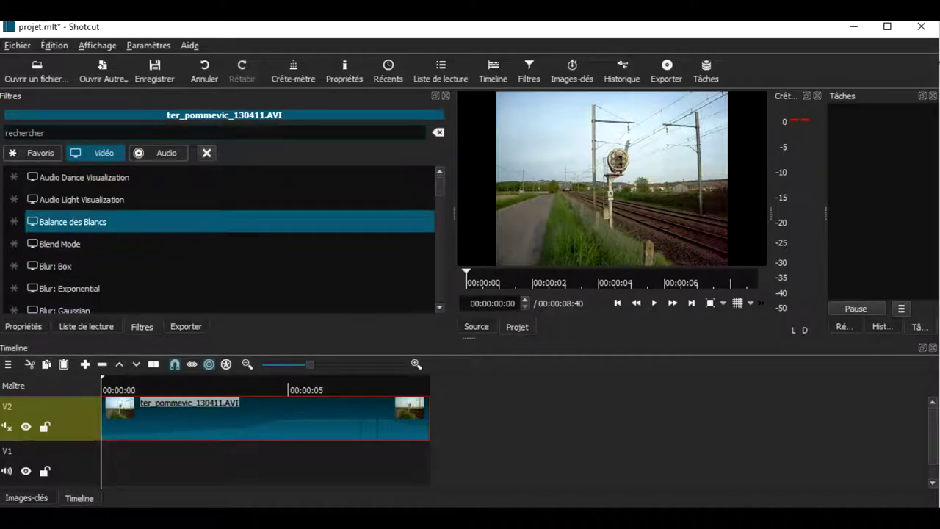
scroll(220, 221, "down", 1)
scroll(220, 221, "down", 2)
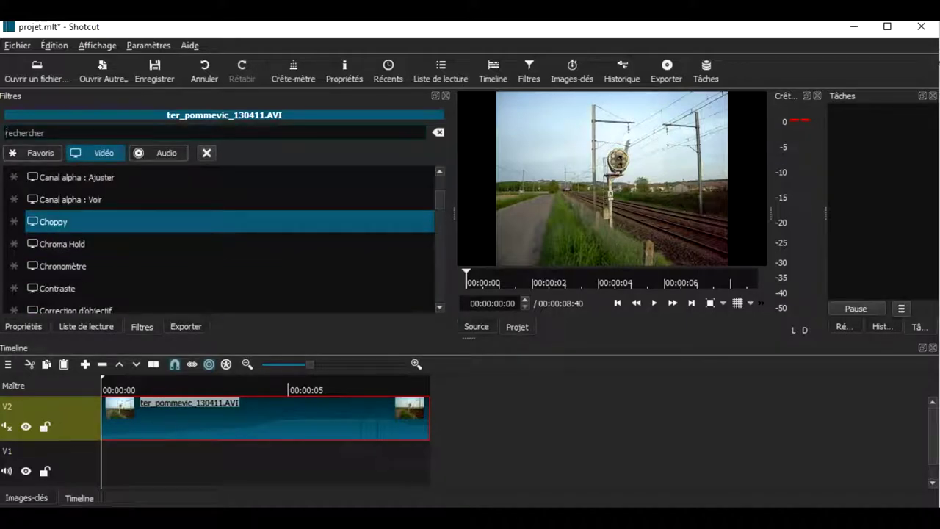
scroll(221, 221, "down", 1)
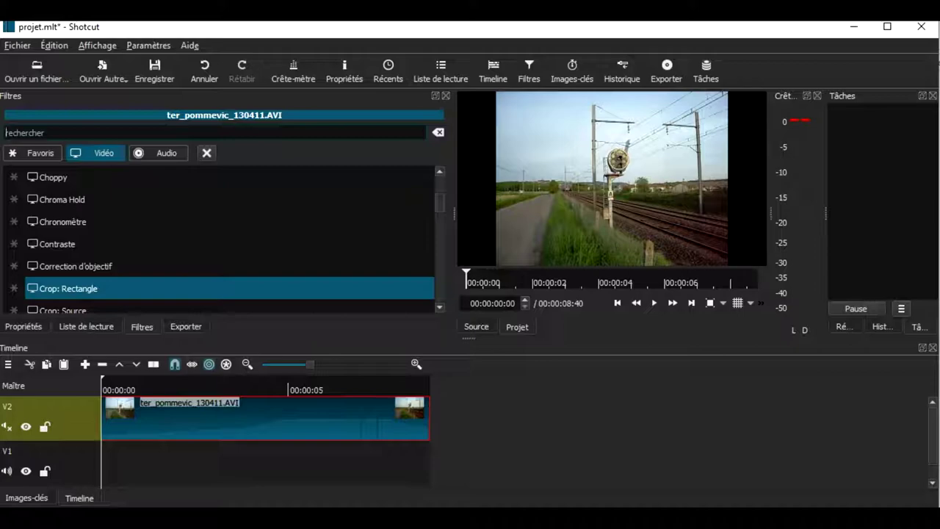
left_click(220, 288)
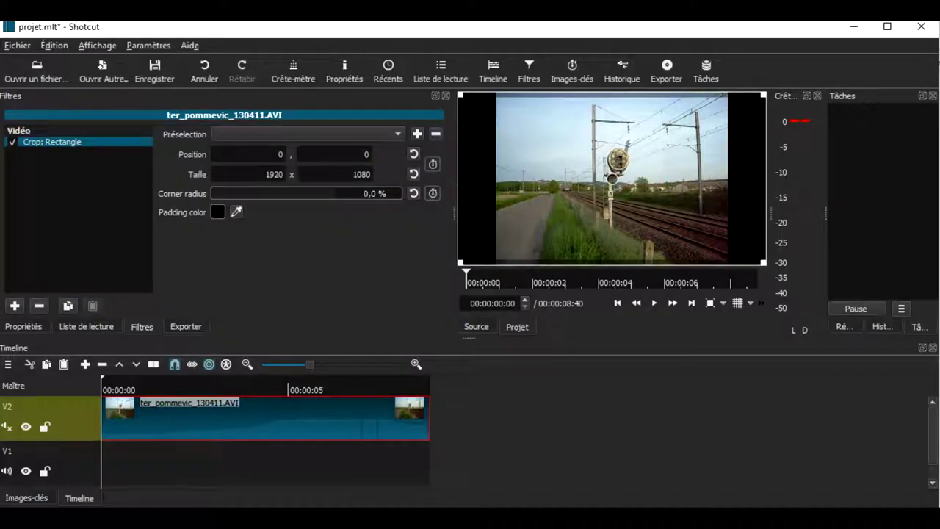
left_click(365, 154)
left_click(352, 174)
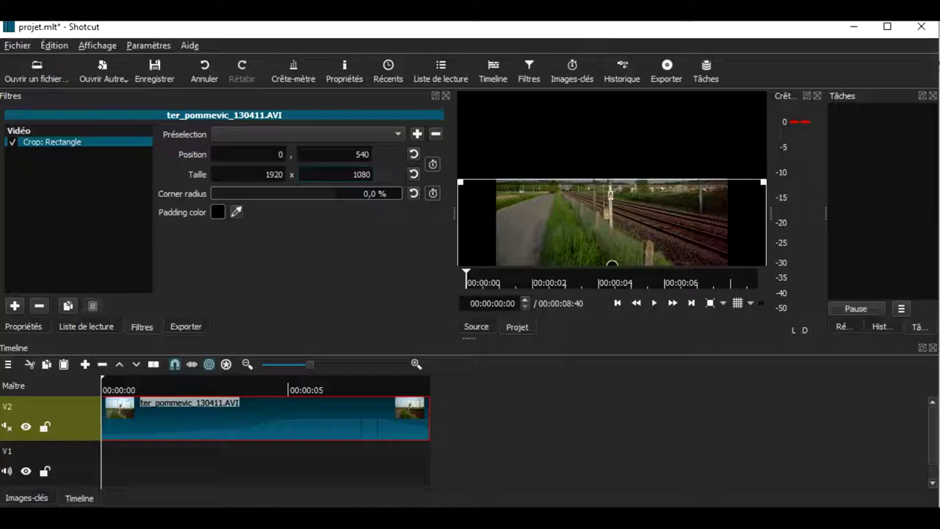
Make the V2 clip's crop padding colour fully transparent by setting its alpha channel to 0
left_click(218, 212)
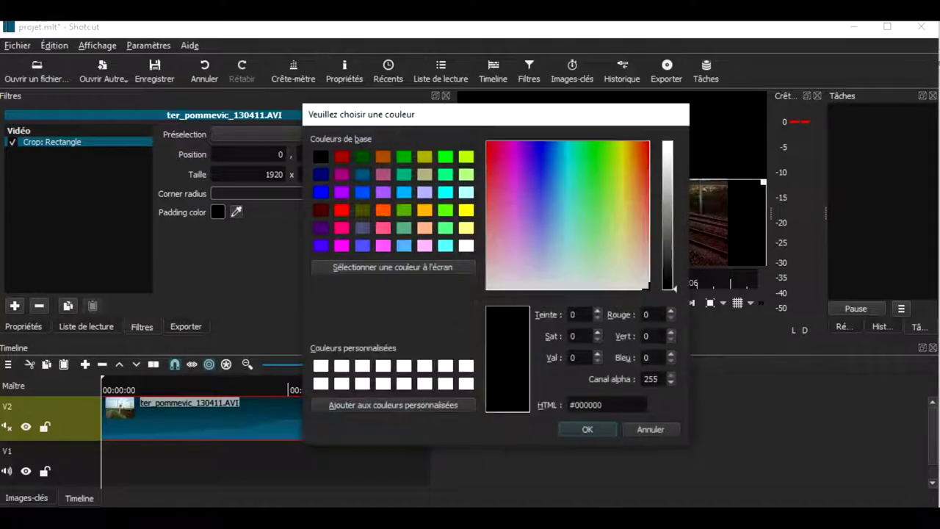
left_click_drag(659, 380, 645, 378)
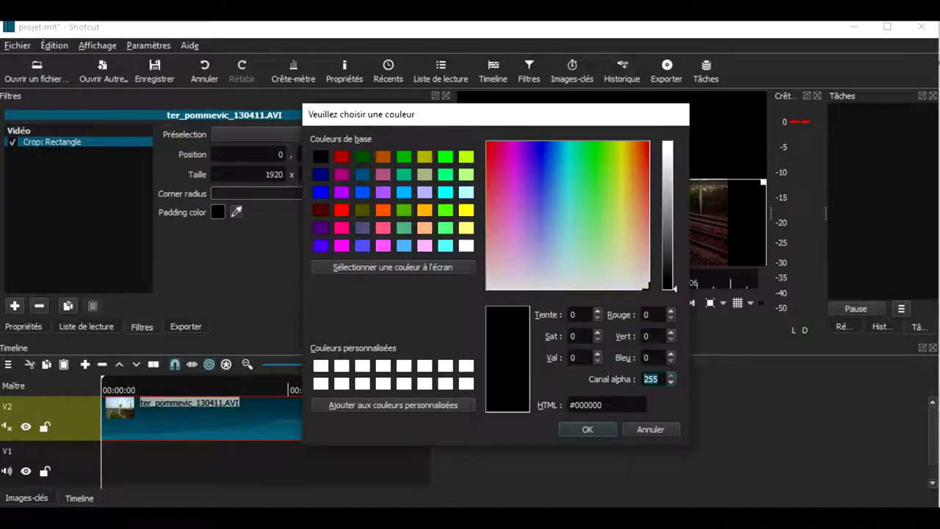
type("0")
left_click(587, 430)
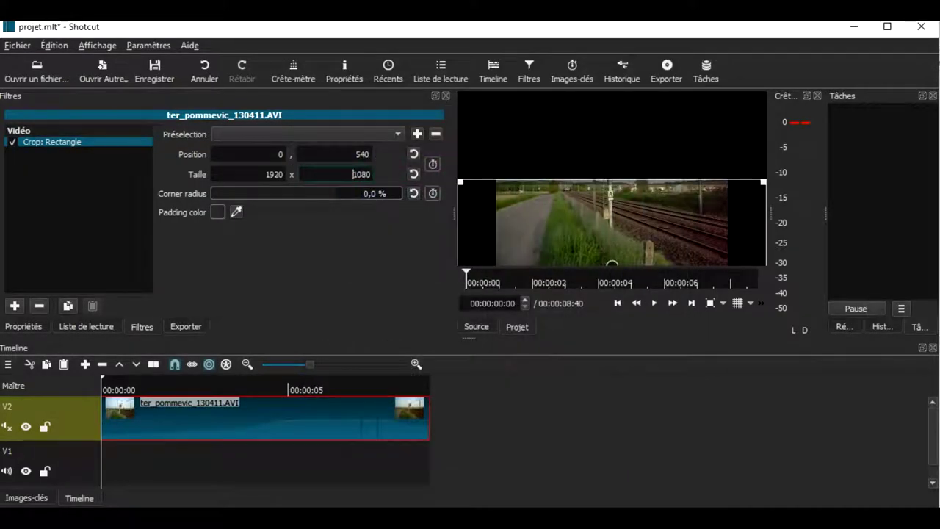
Place ter_pommevic_130411.AVI on V1 at 00:00:00 and give it a single Crop: Rectangle filter
left_click(86, 327)
left_click_drag(334, 132, 103, 462)
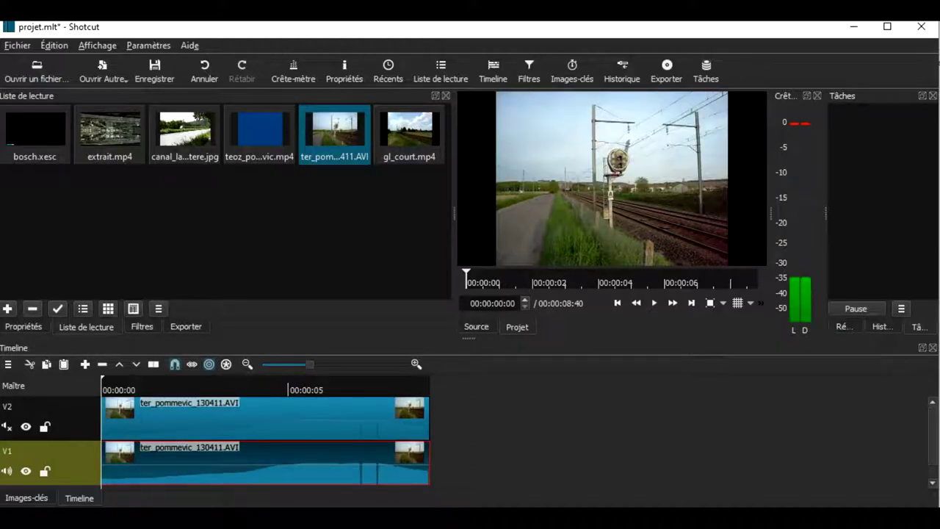
left_click(141, 326)
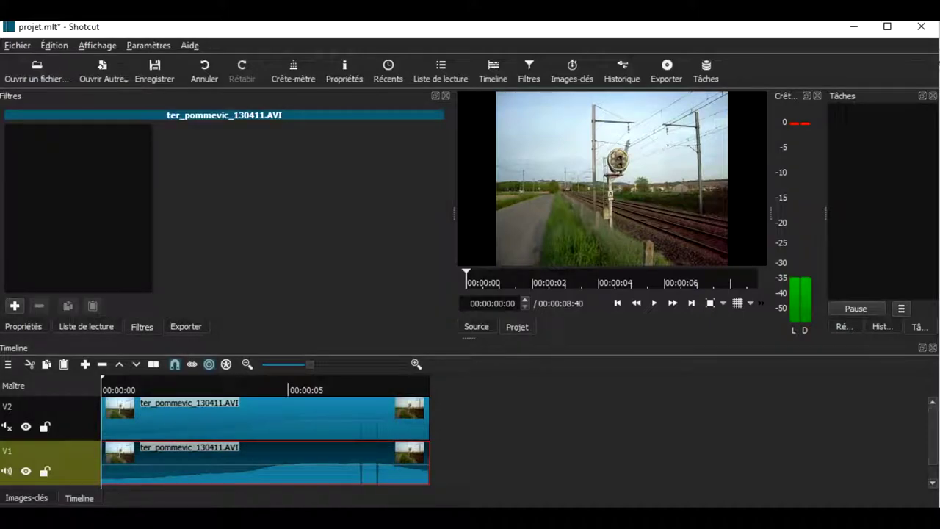
left_click(15, 305)
scroll(221, 199, "down", 3)
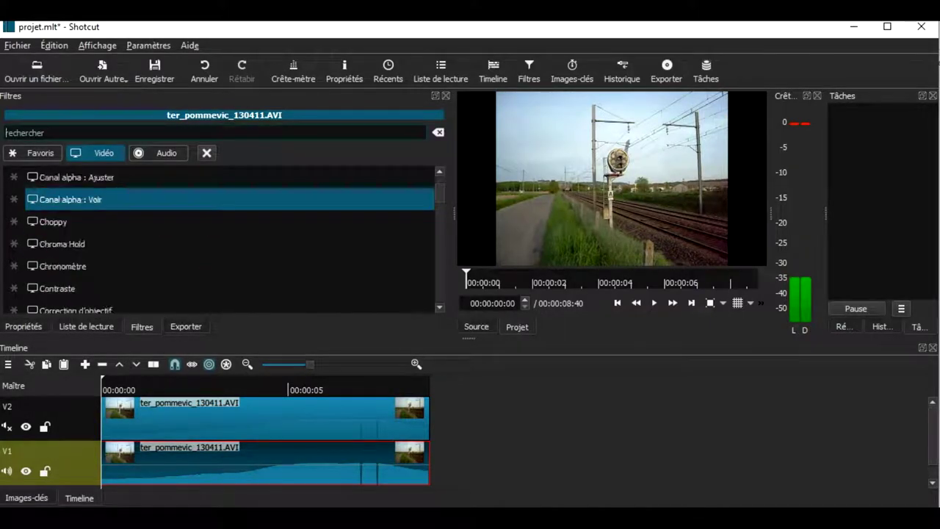
scroll(220, 221, "down", 2)
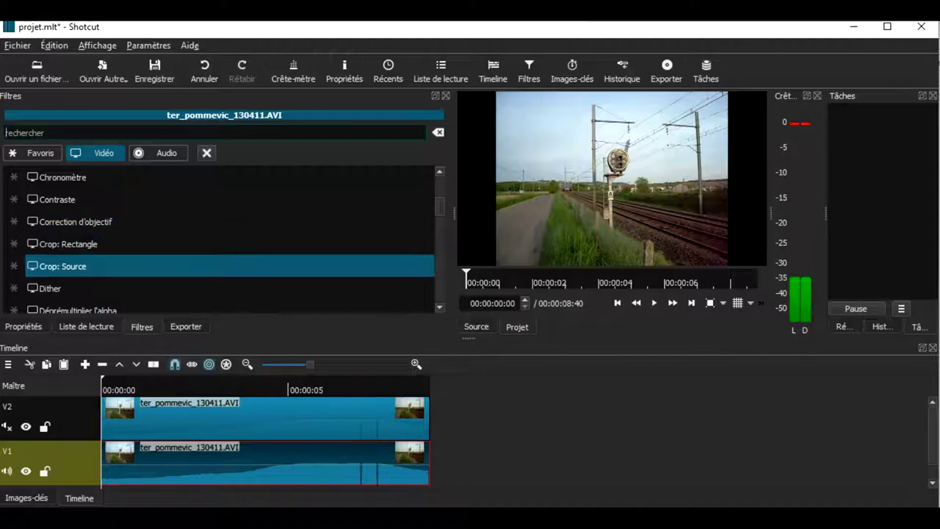
left_click(68, 244)
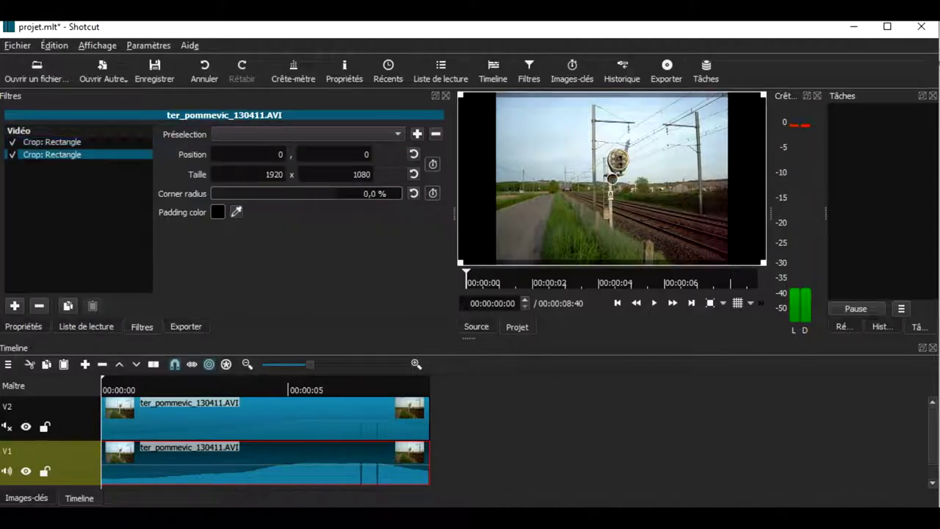
left_click(39, 306)
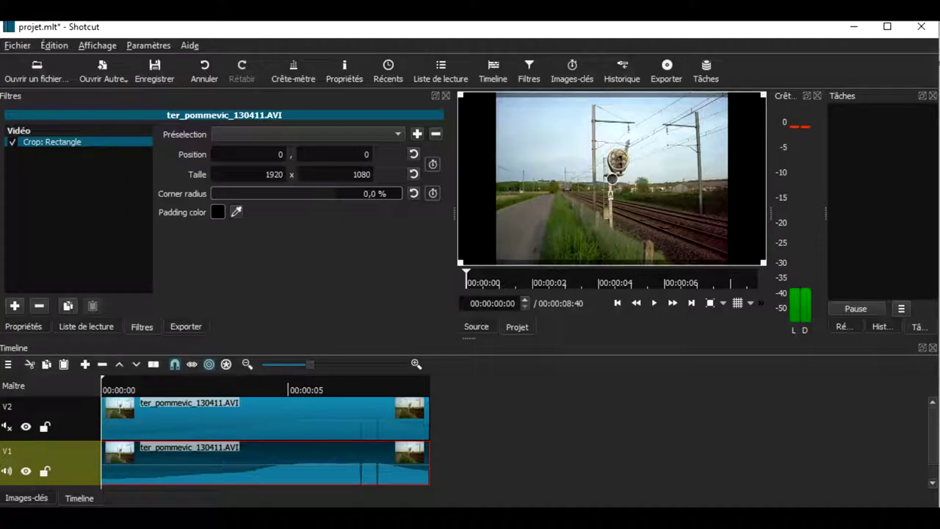
Set the alpha channel of the V1 clip's crop padding colour to 0
left_click(218, 212)
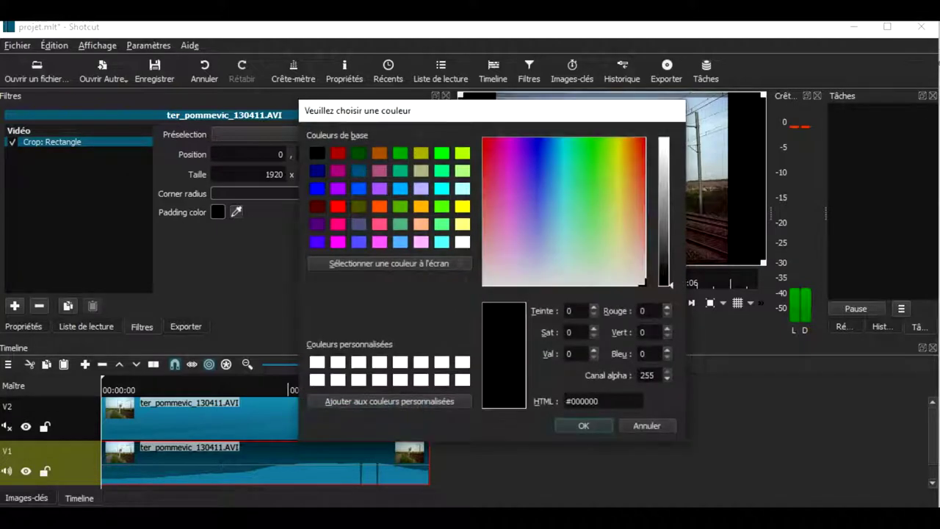
double_click(647, 375)
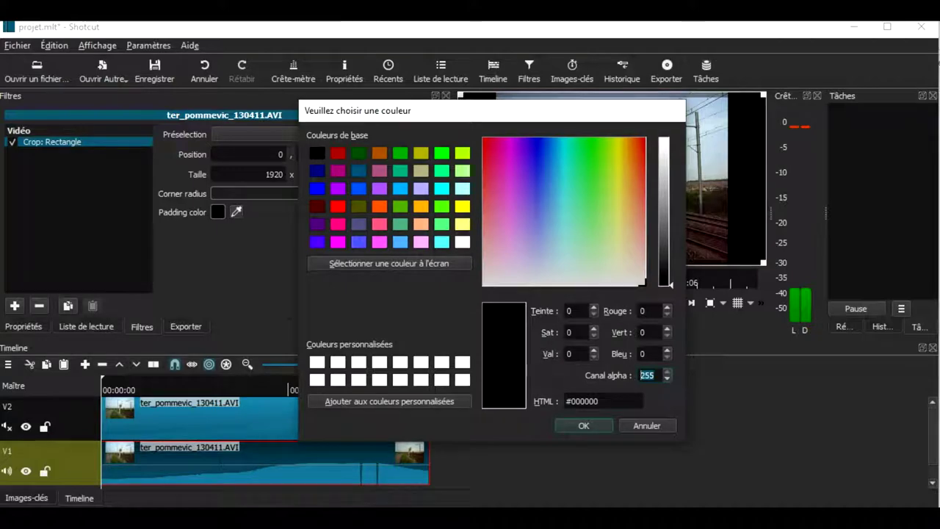
type("0")
key("Return")
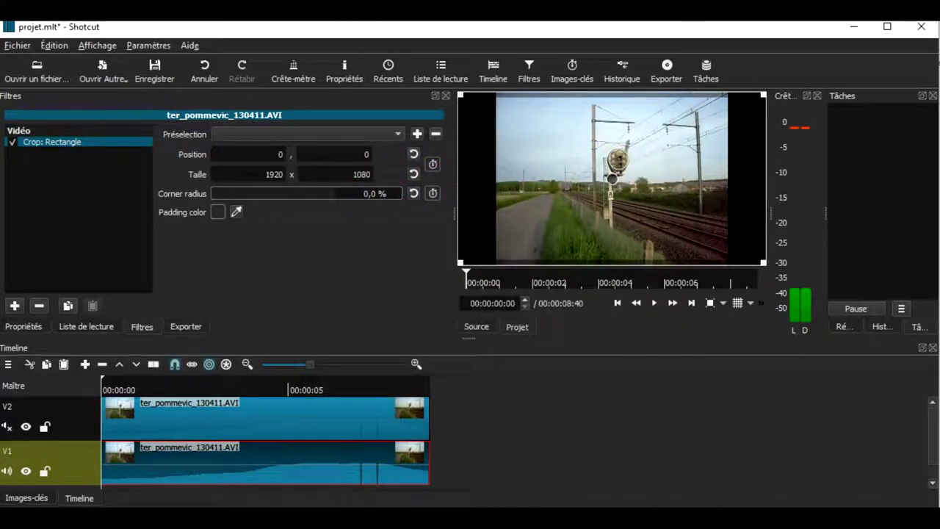
Add the Retourner filter to the V1 clip and check the mirrored picture at several points along the timeline
key("f")
scroll(220, 242, "down", 15)
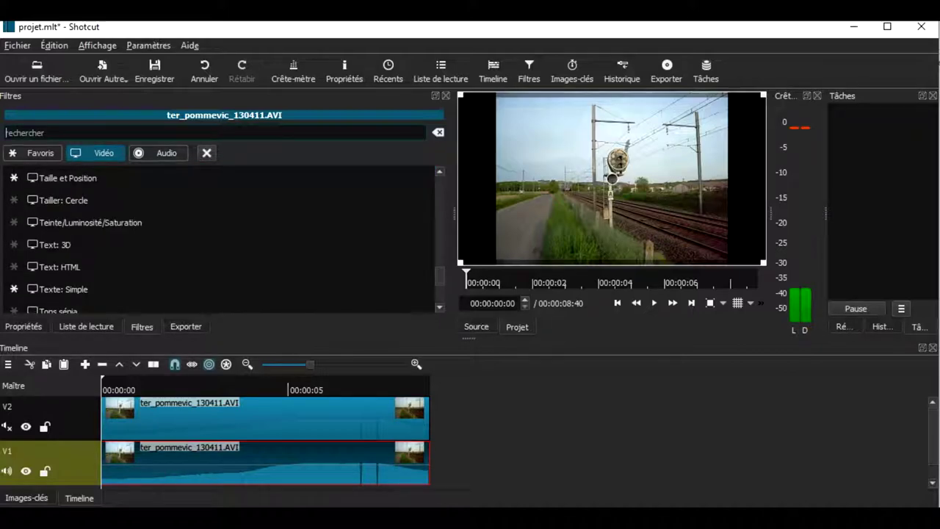
scroll(220, 242, "up", 2)
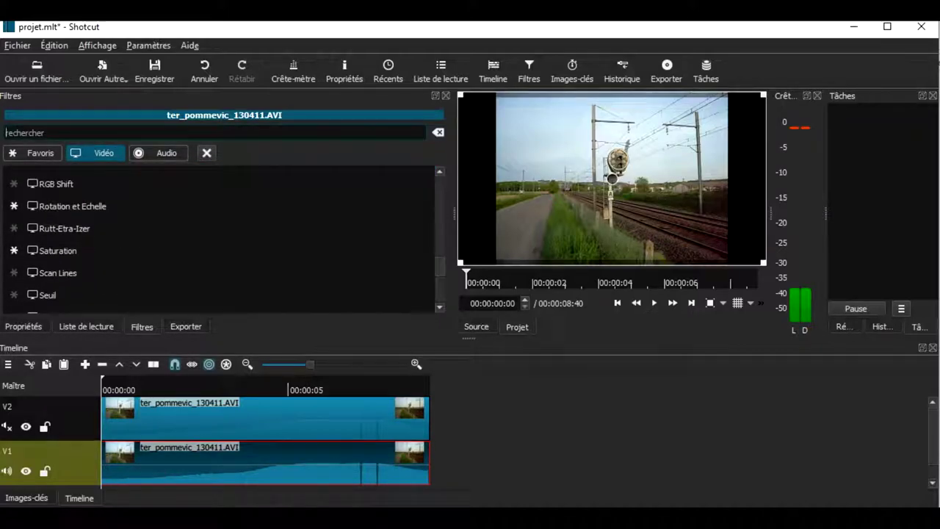
scroll(220, 243, "up", 1)
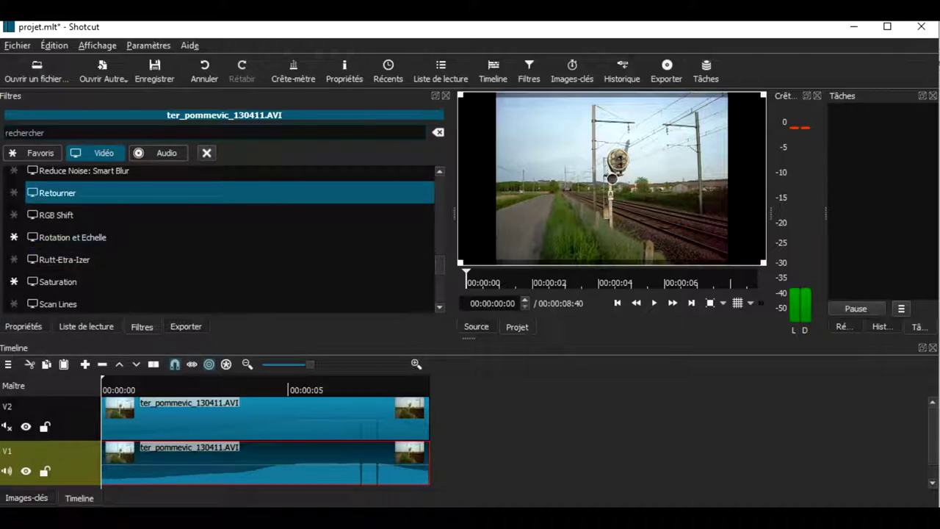
left_click(66, 192)
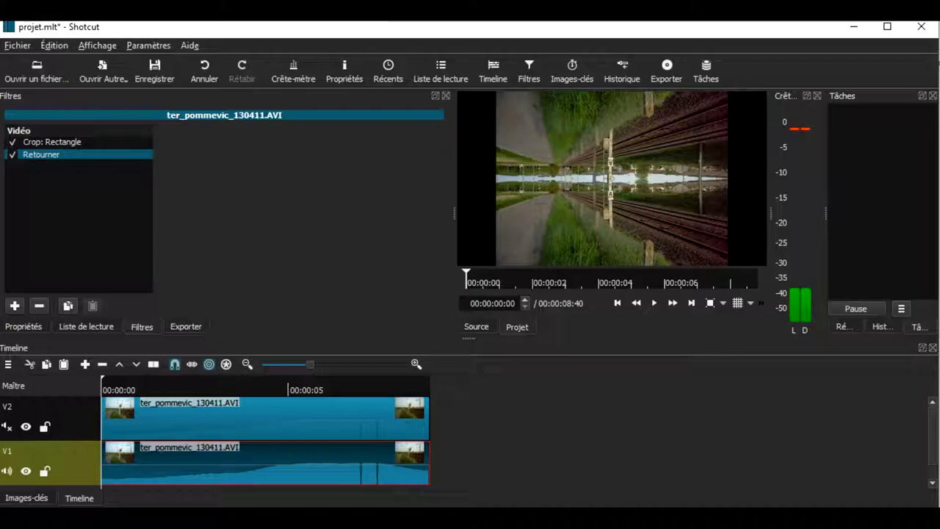
left_click(148, 388)
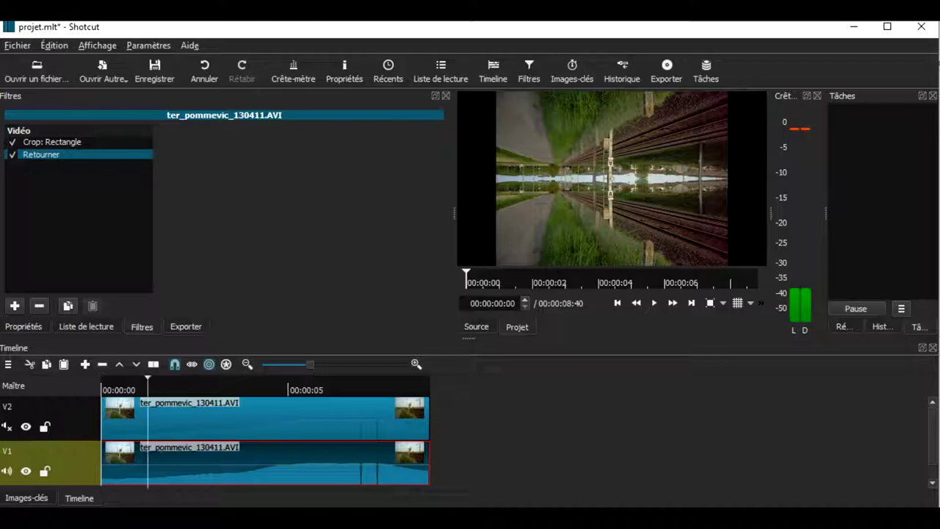
left_click(219, 387)
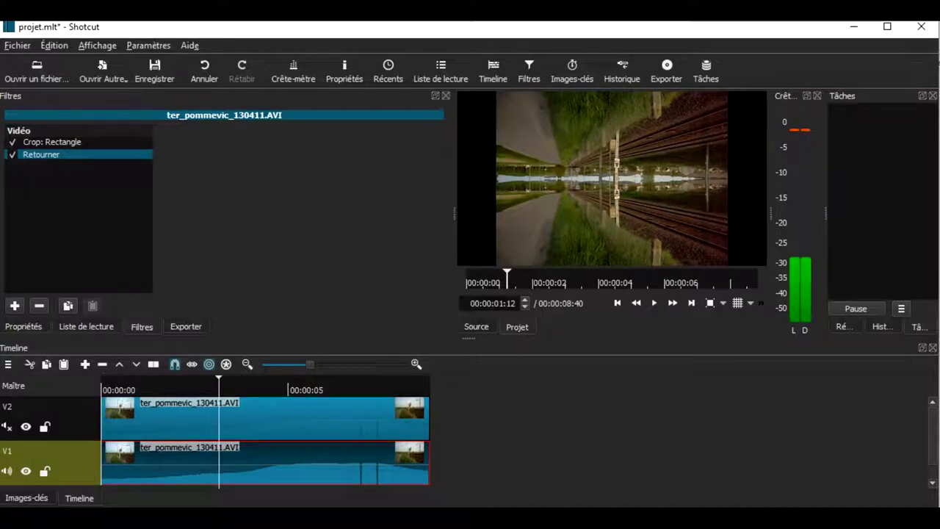
left_click(254, 388)
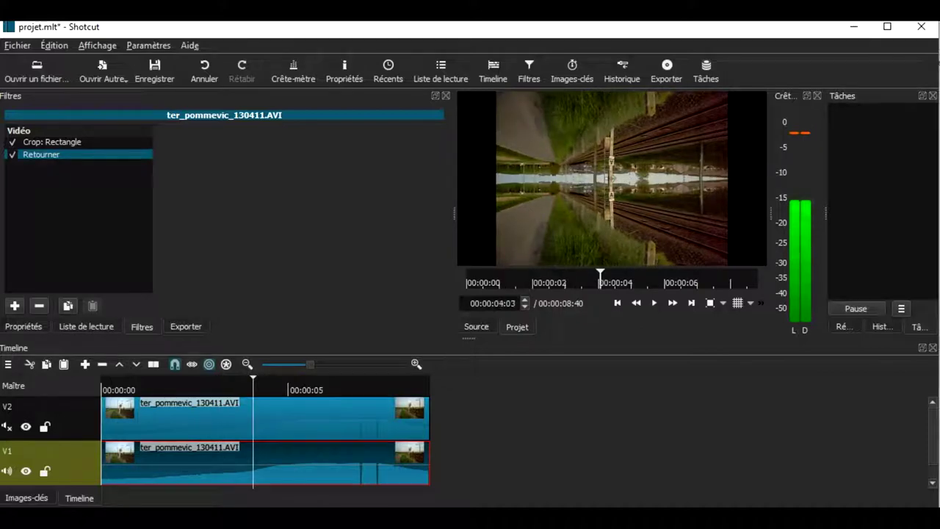
left_click(347, 387)
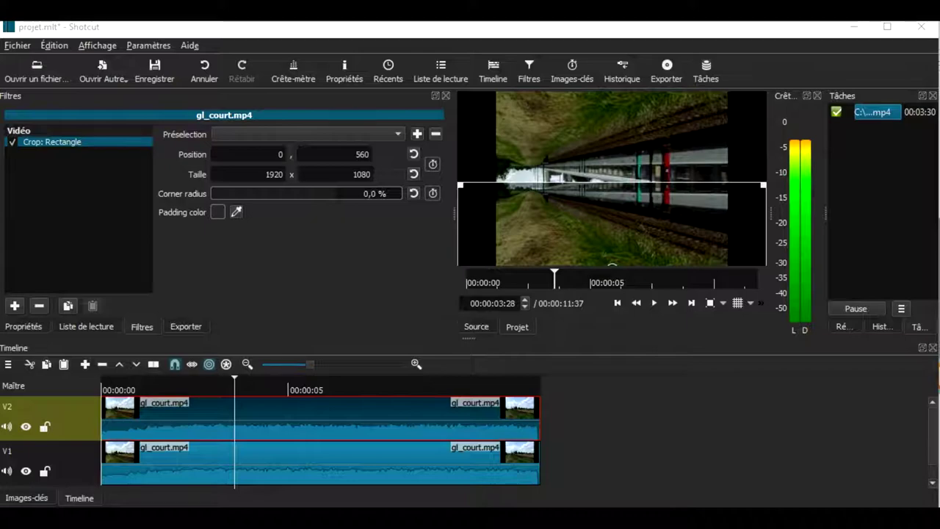
Review the crop position and padding colour of the V2 gl_court.mp4 clip and the Retourner and Crop: Rectangle filters on V1
left_click(357, 154)
double_click(356, 154)
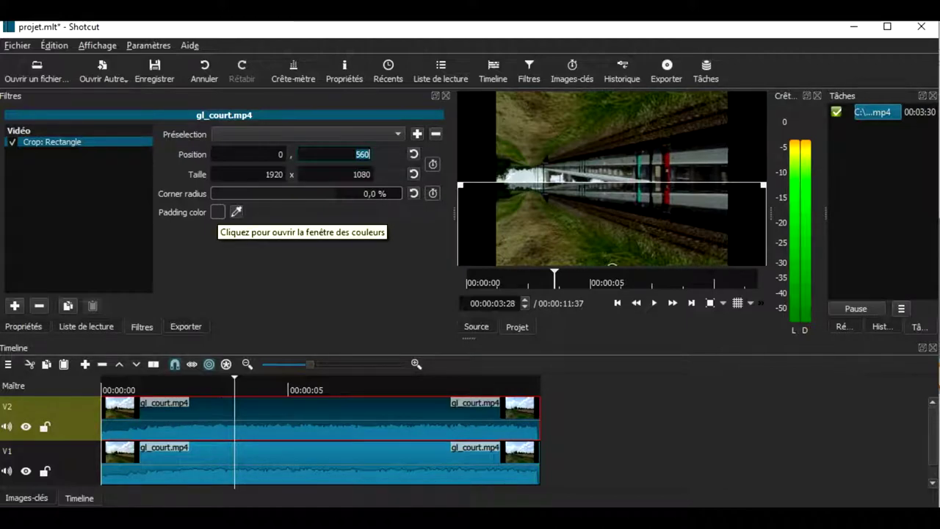
left_click(217, 211)
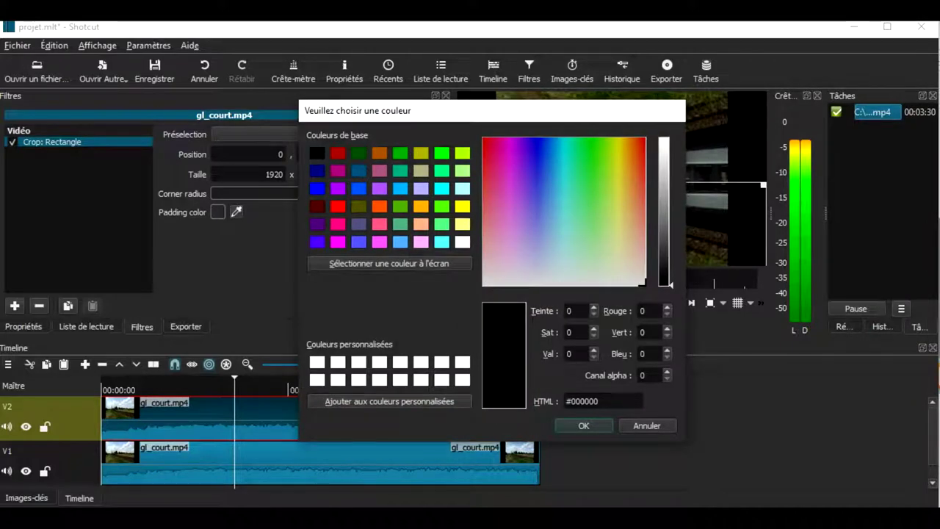
key("Escape")
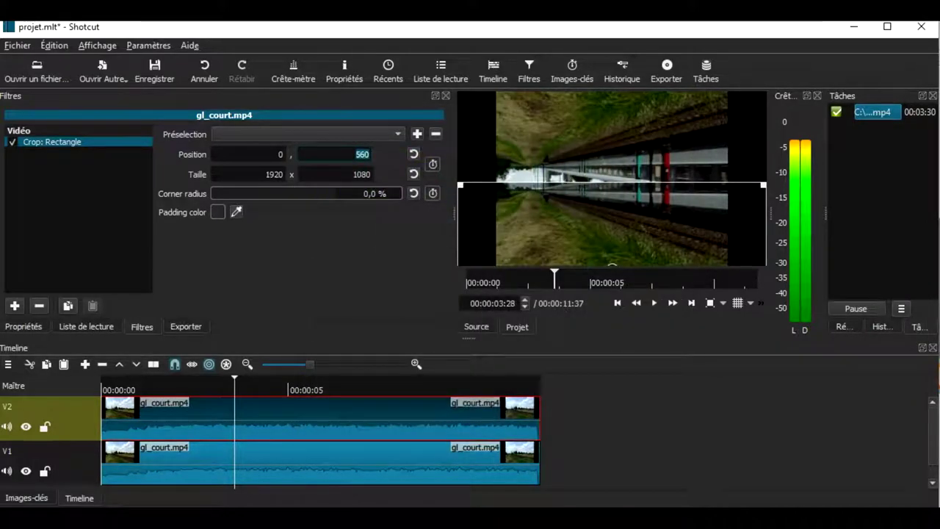
left_click(320, 462)
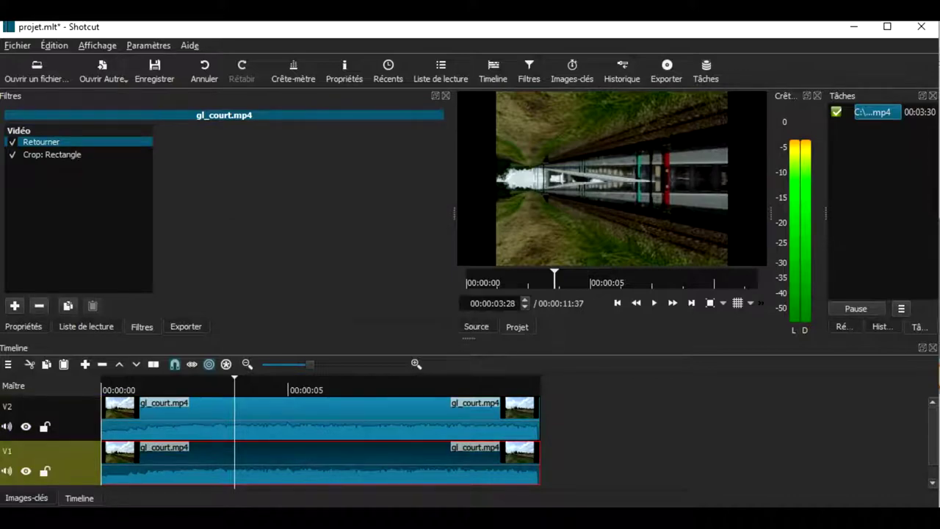
left_click(52, 155)
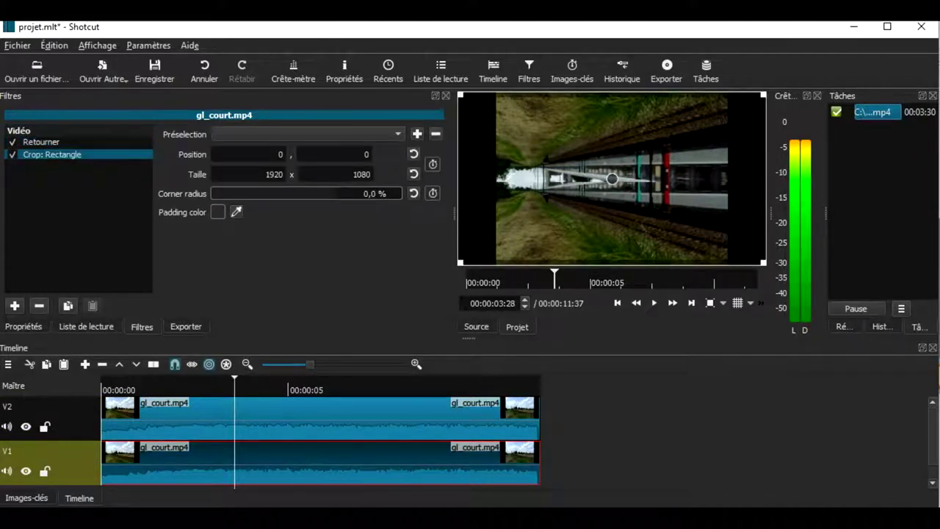